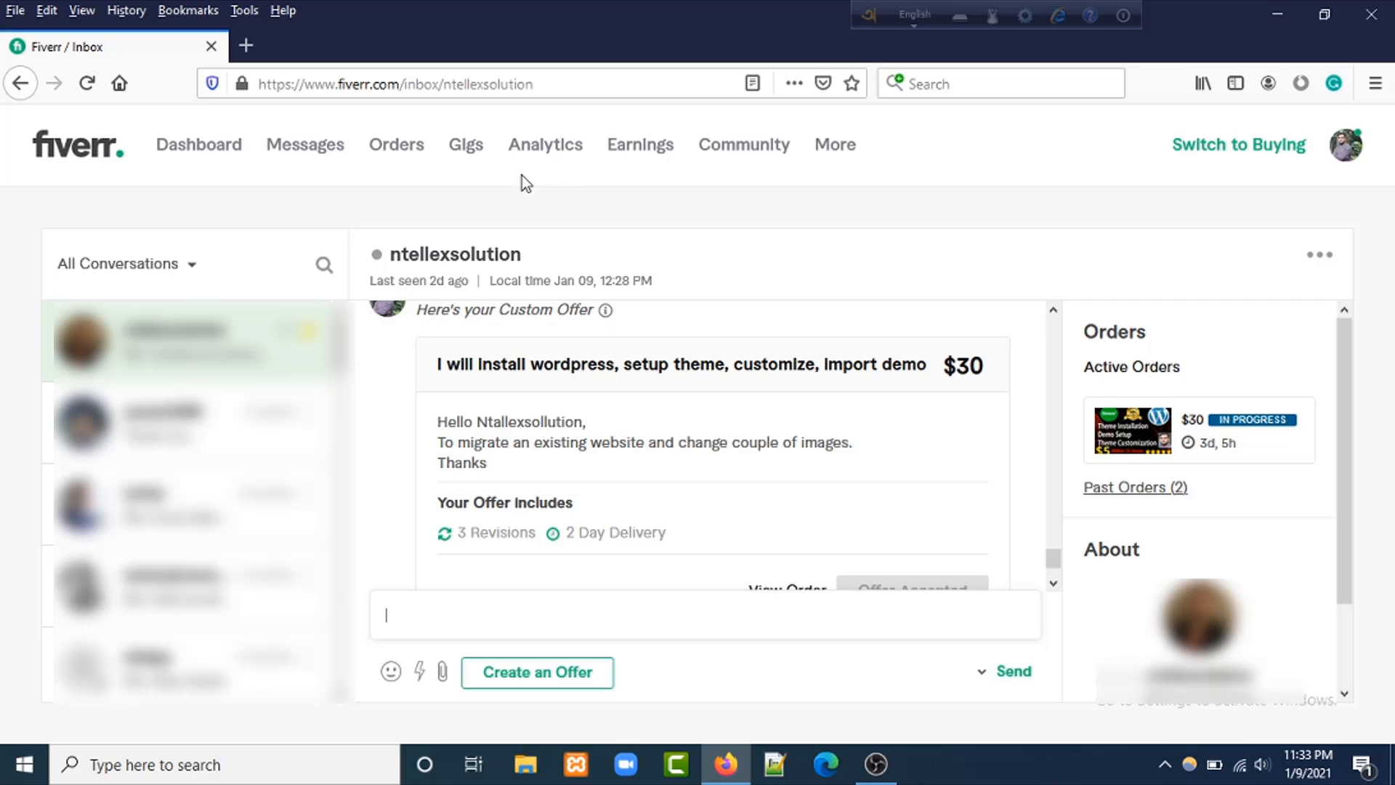
- Open the inbox preview and review the accepted $30 custom offer in the buyer's conversation
mouse_move(308, 157)
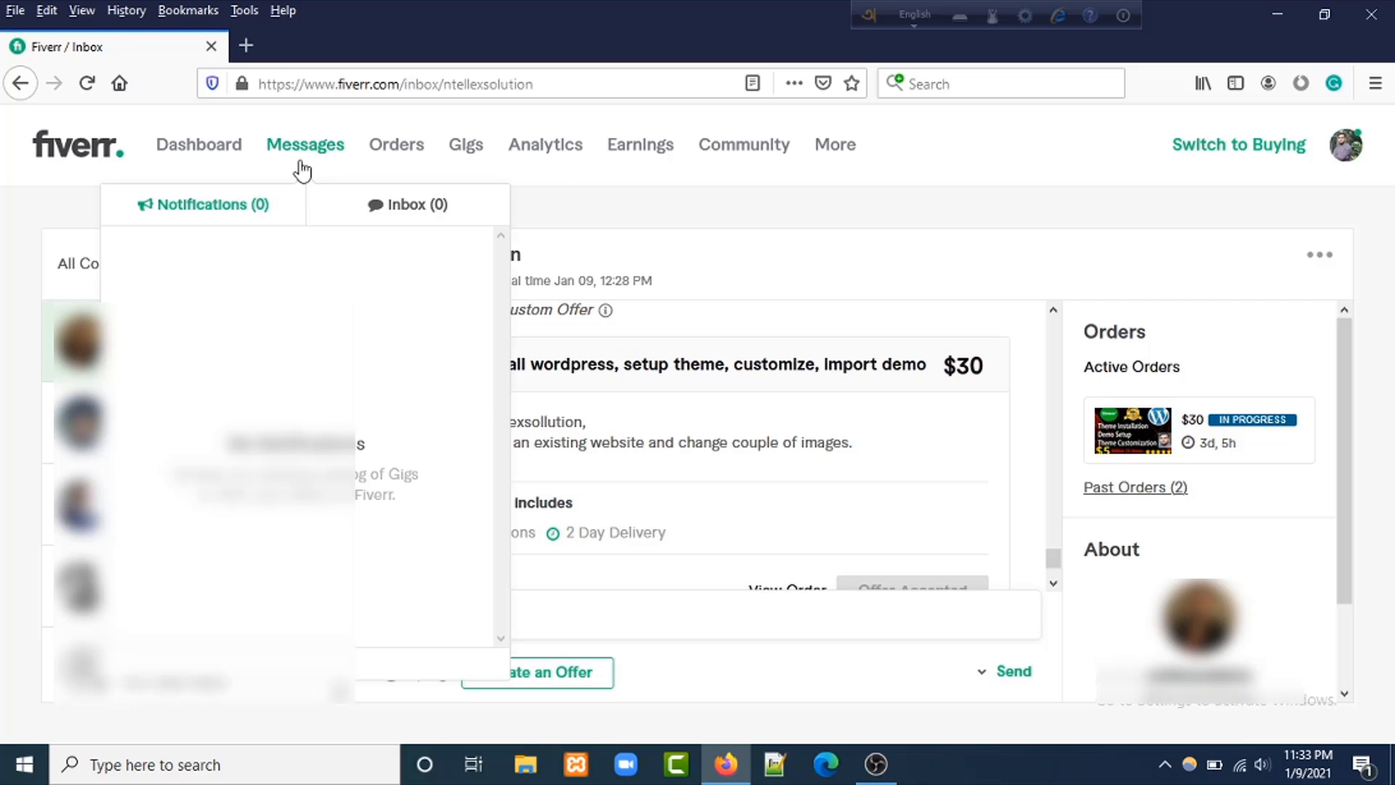
left_click(377, 204)
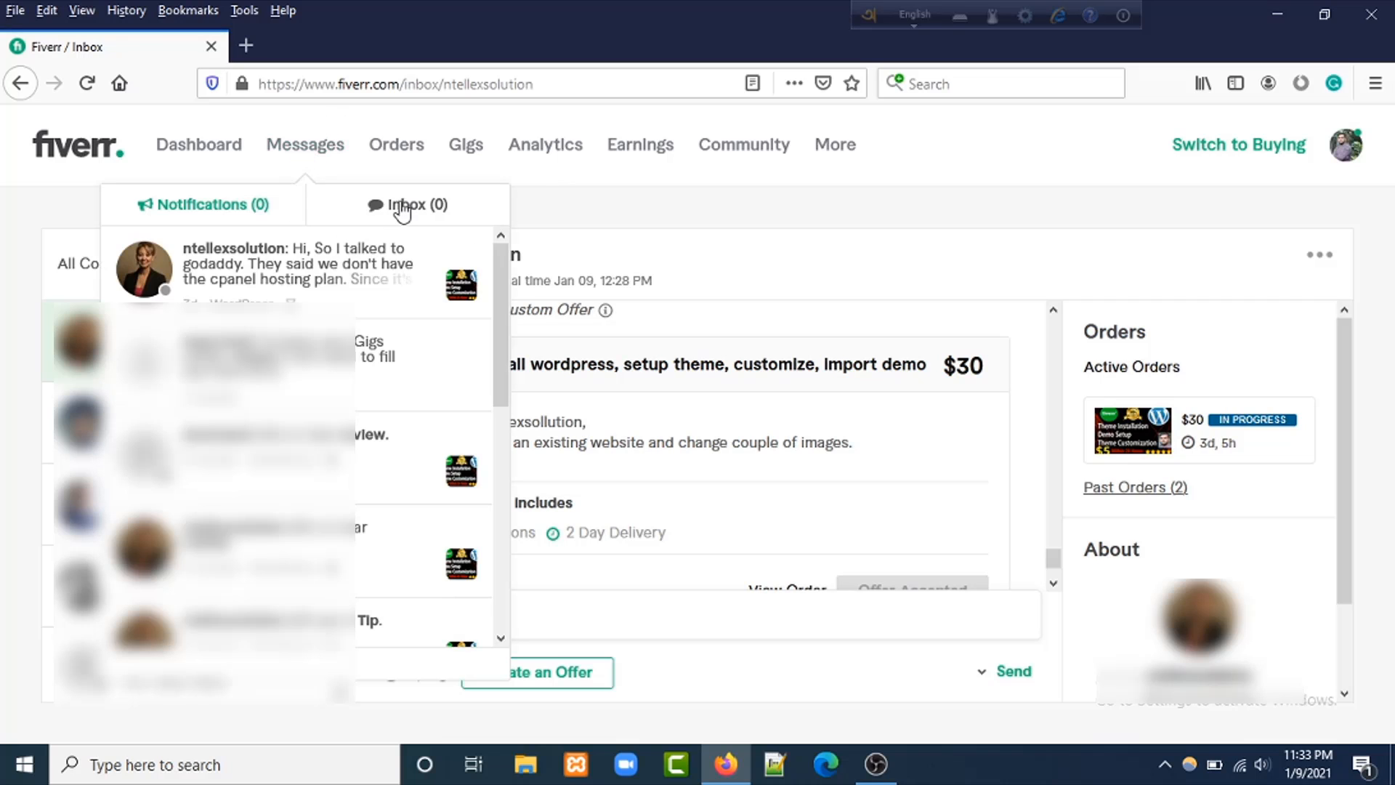
left_click(404, 209)
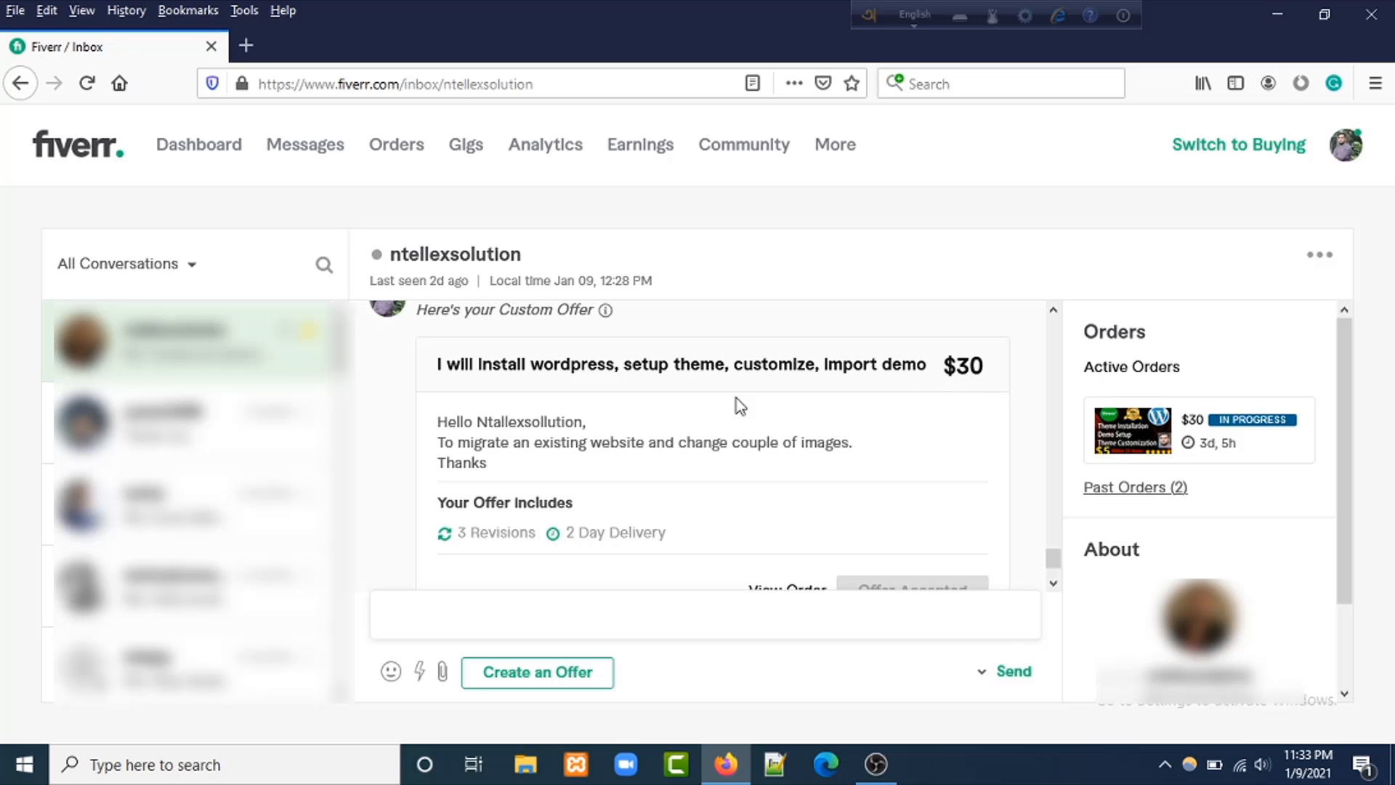
scroll(638, 436, "down", 2)
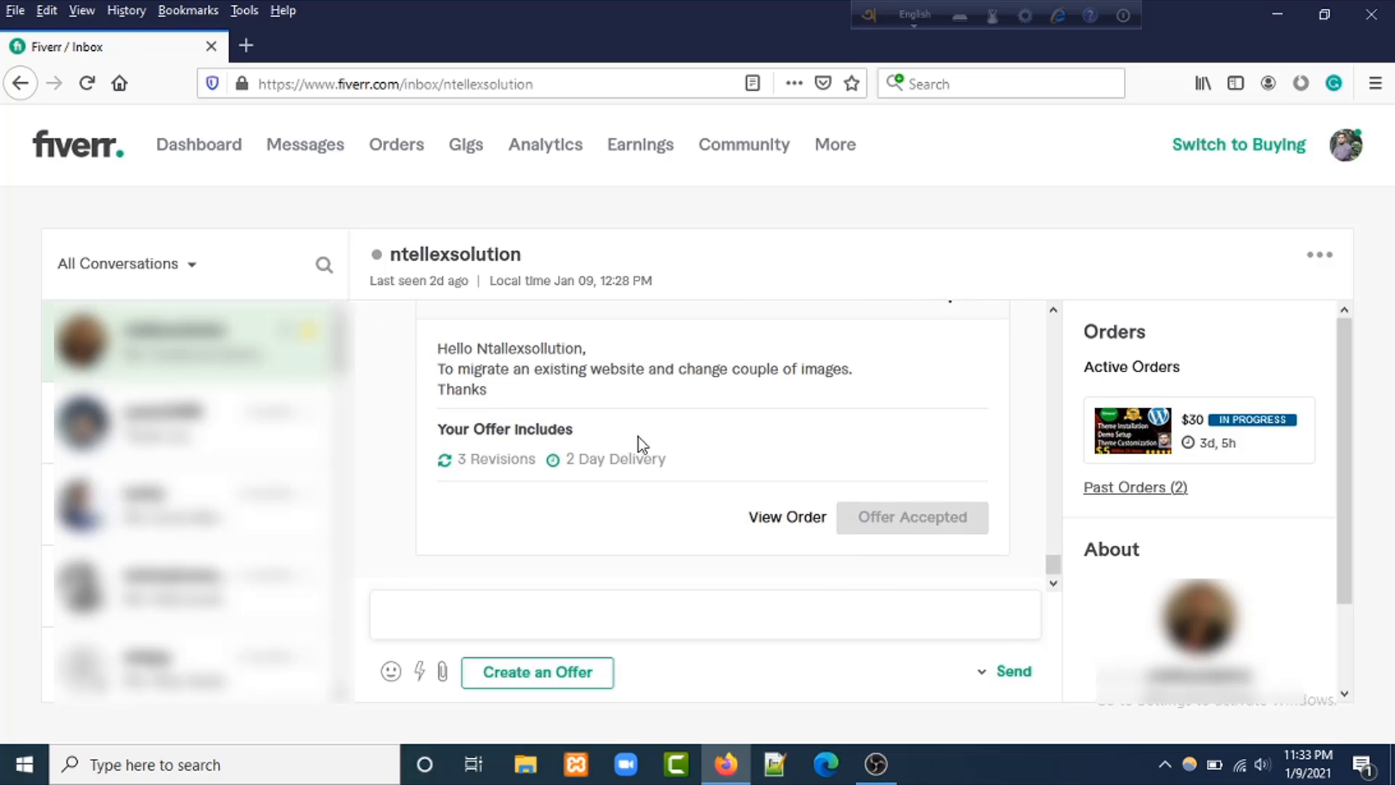
scroll(865, 526, "up", 2)
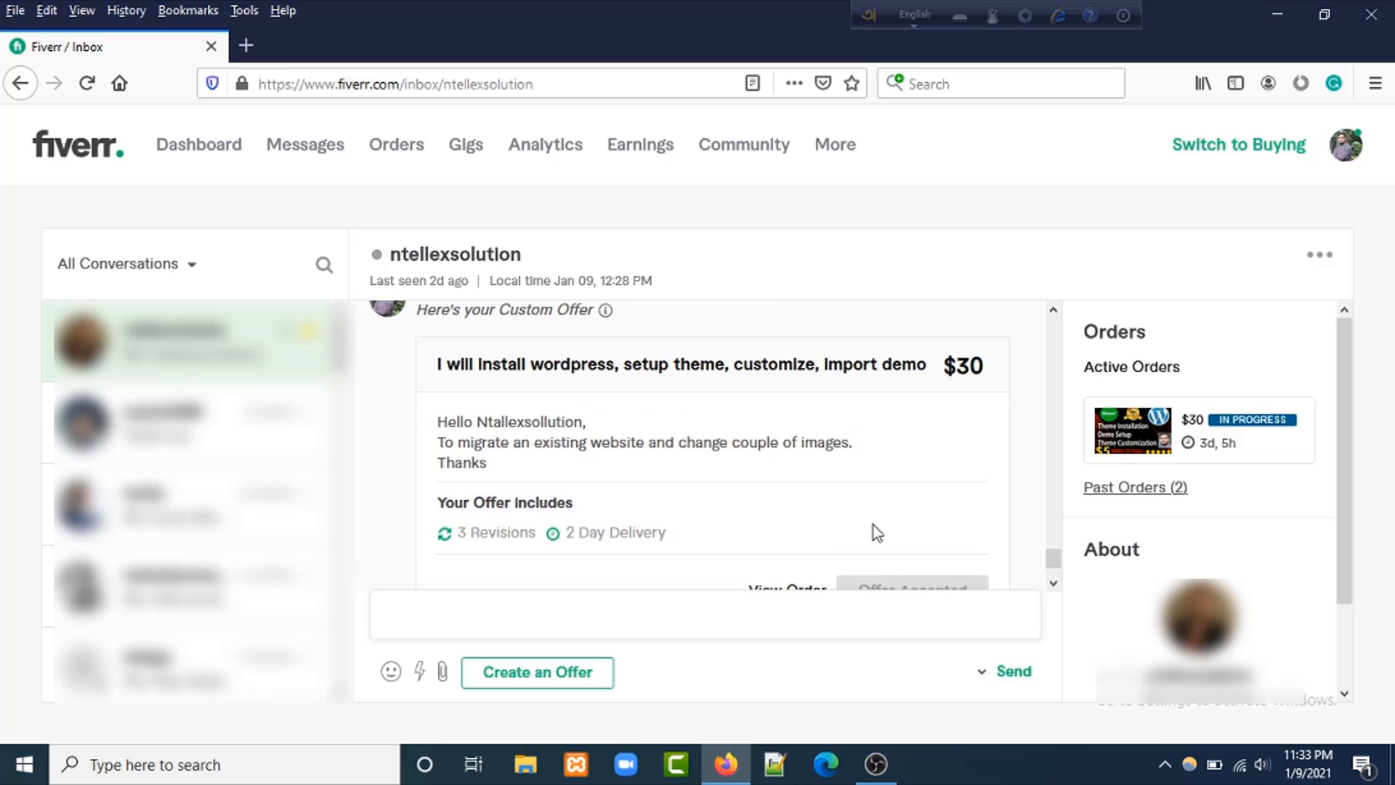
scroll(857, 544, "down", 2)
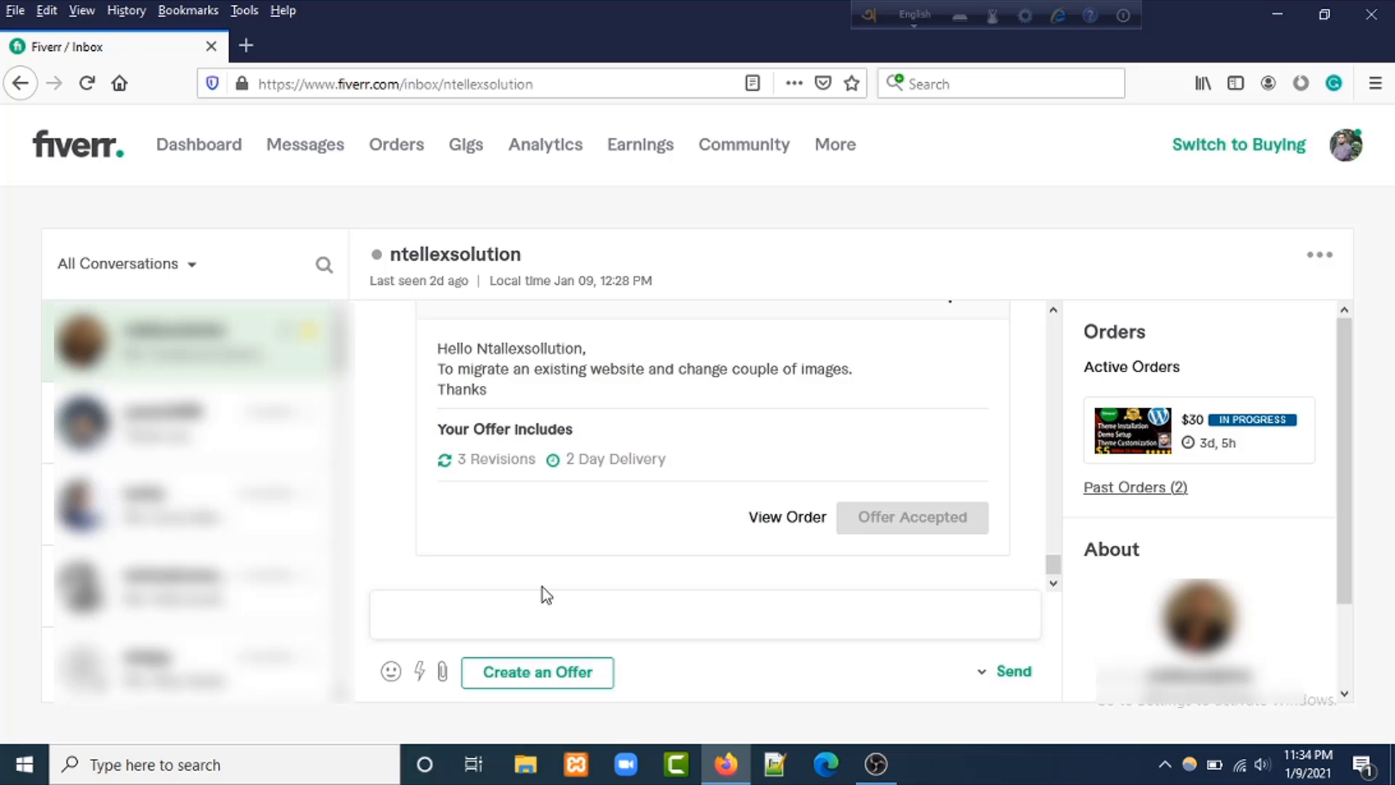
- Start a custom offer based on the "I will install wordpress, setup theme, customize, import demo" gig and activate its description field
left_click(579, 676)
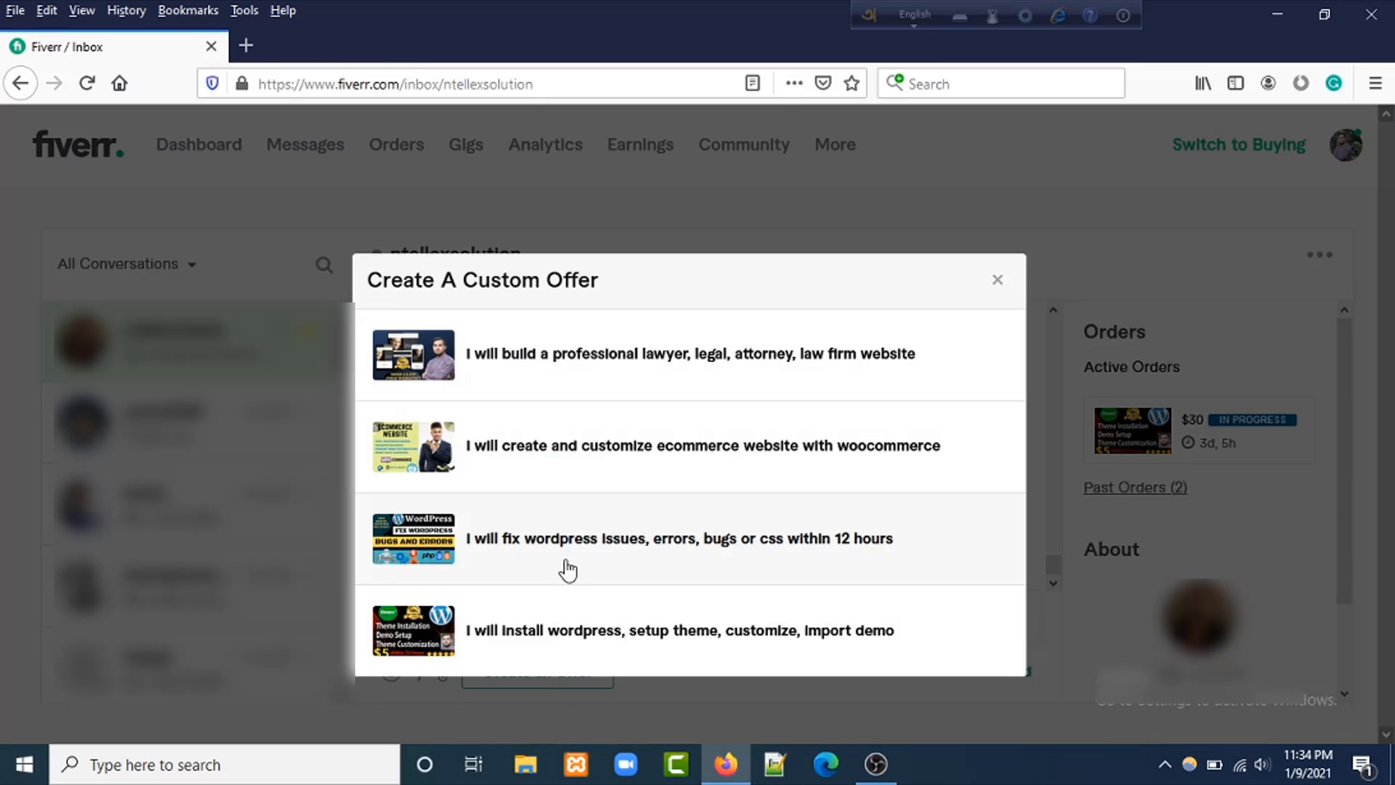
left_click(542, 633)
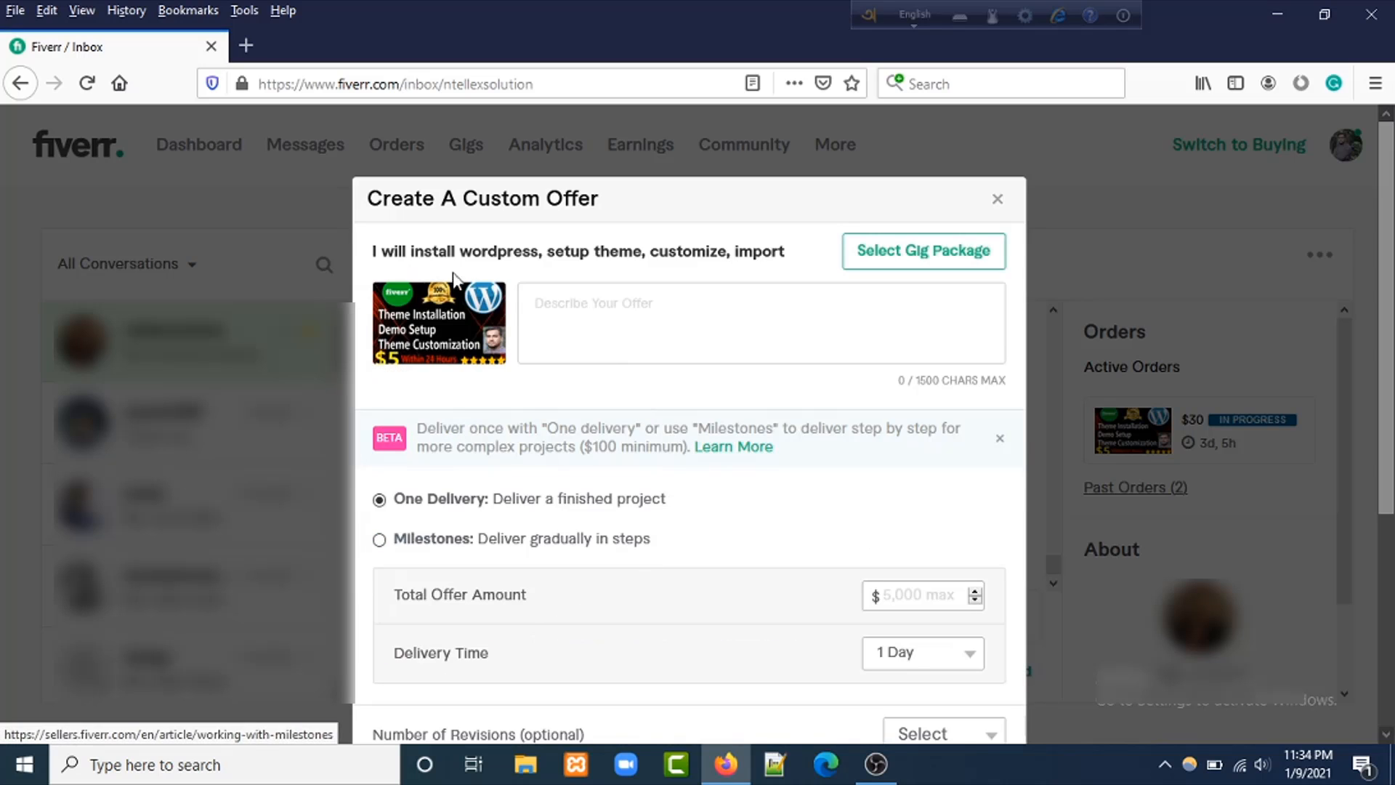
left_click(565, 304)
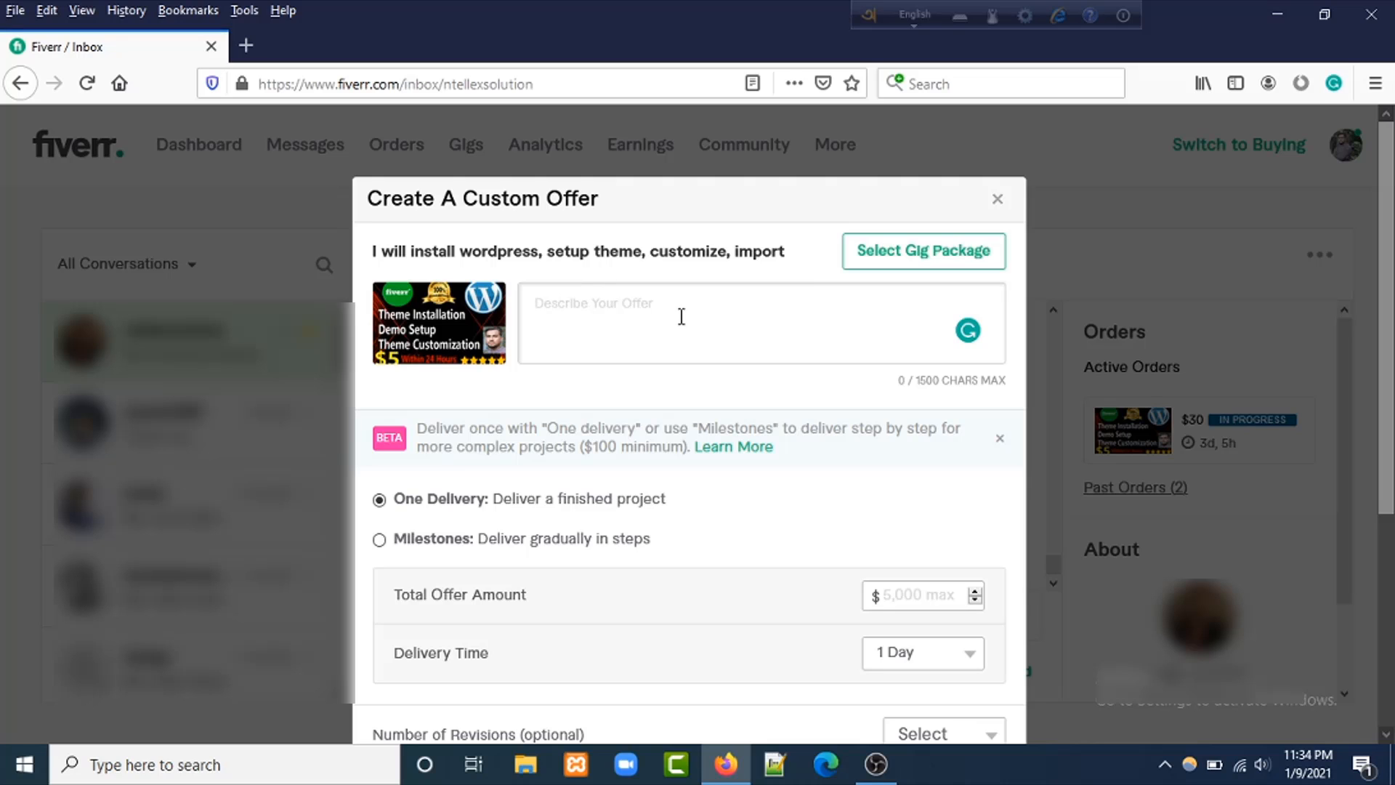
- Switch the offer to Milestones to see its fields, and return it to One Delivery
scroll(445, 491, "down", 2)
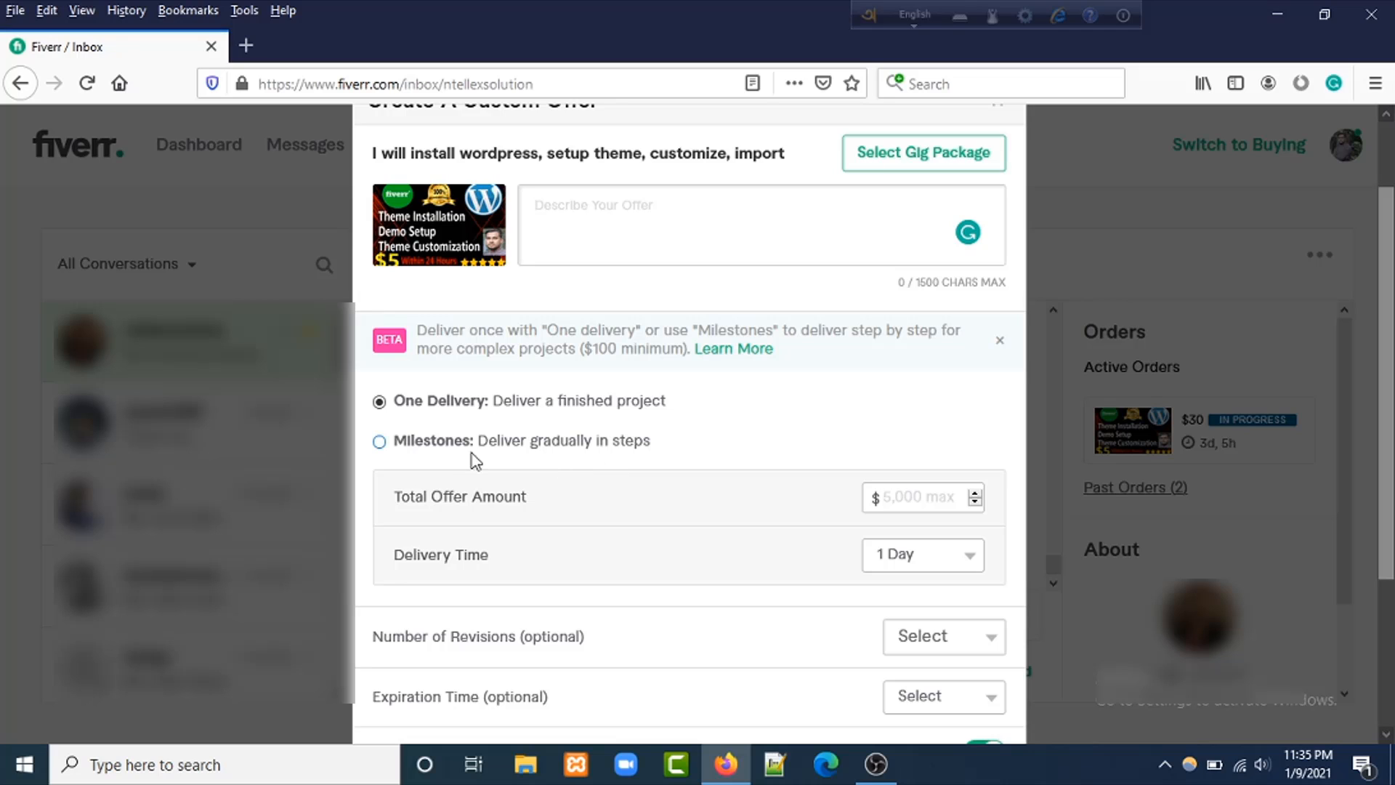
left_click(377, 442)
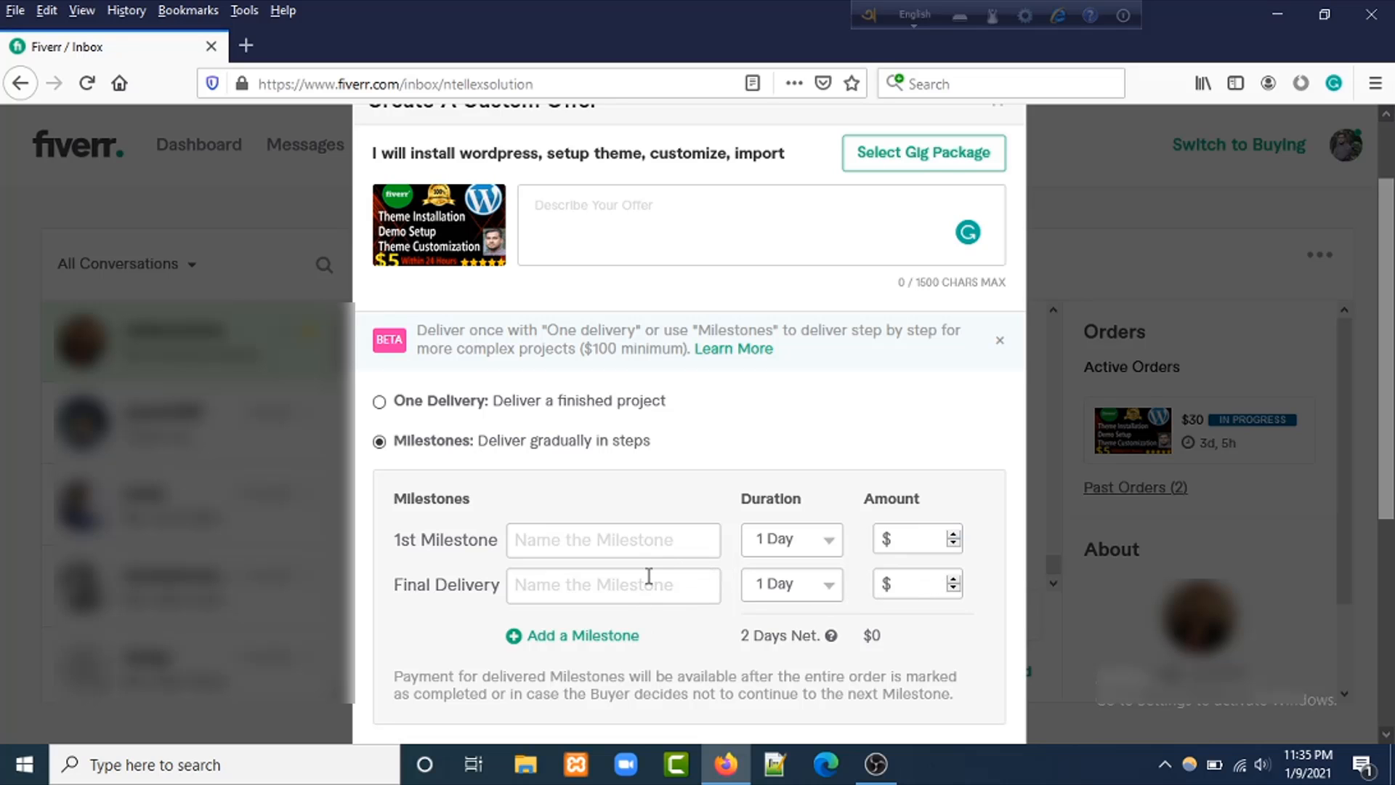
scroll(649, 575, "down", 2)
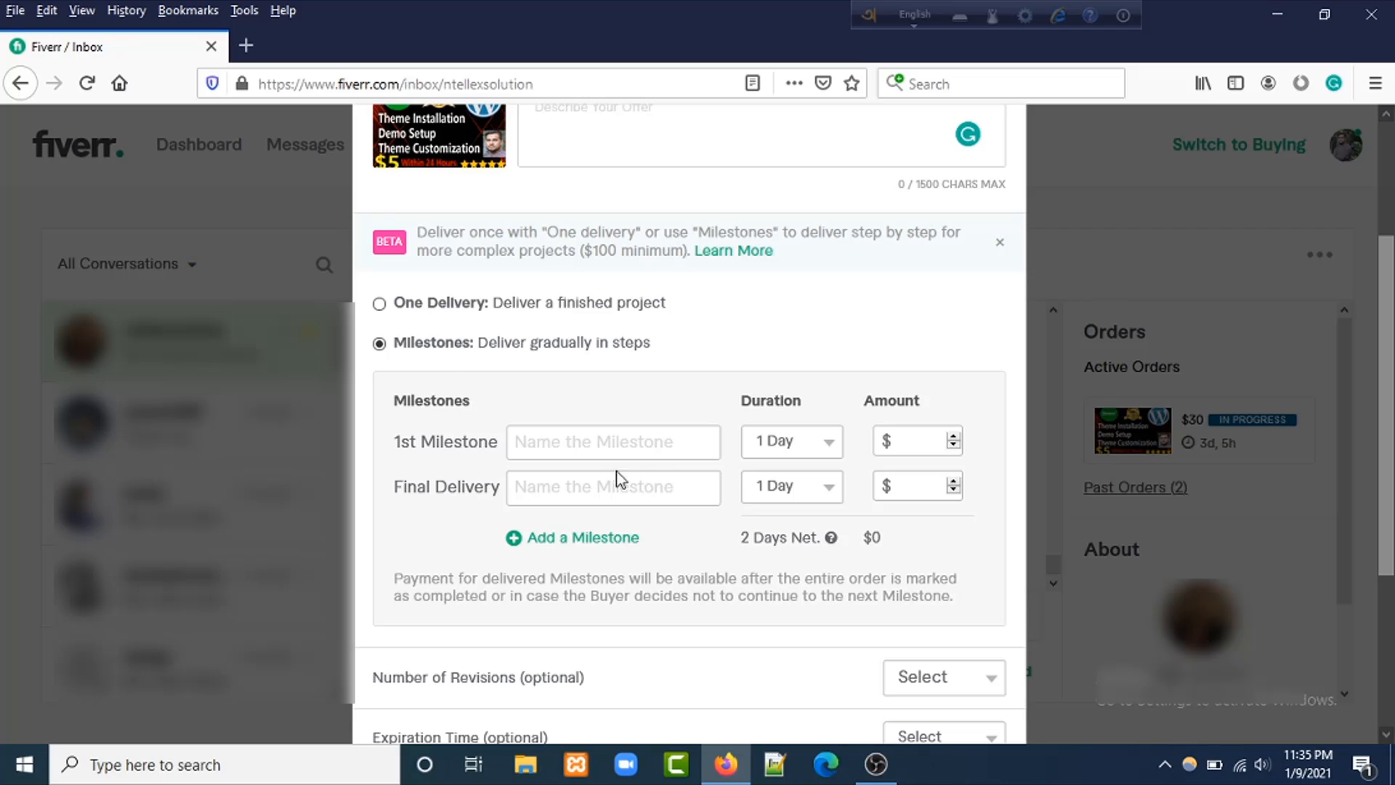
left_click(379, 303)
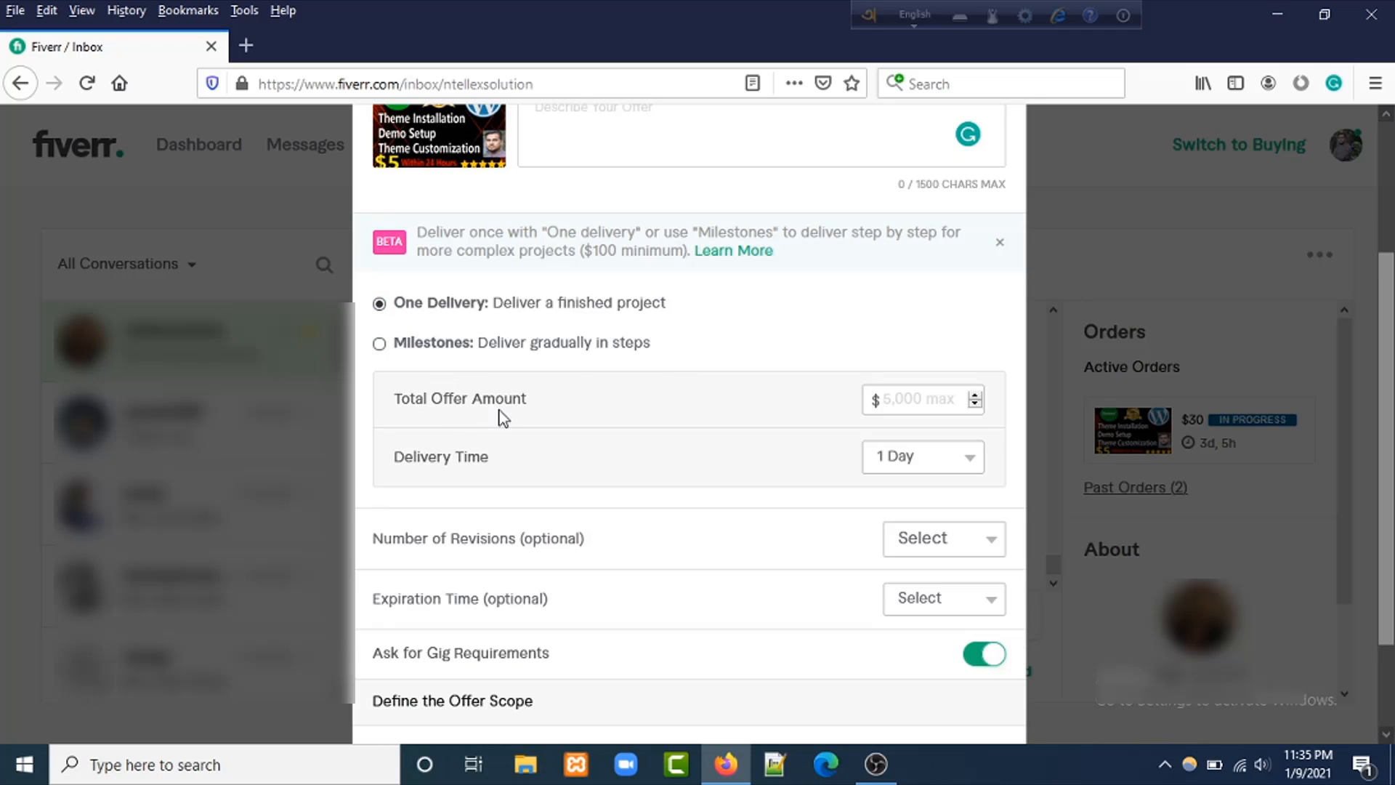
- Set the total offer amount to $100 and the delivery time to 7 days
left_click(927, 399)
type("100")
left_click(974, 458)
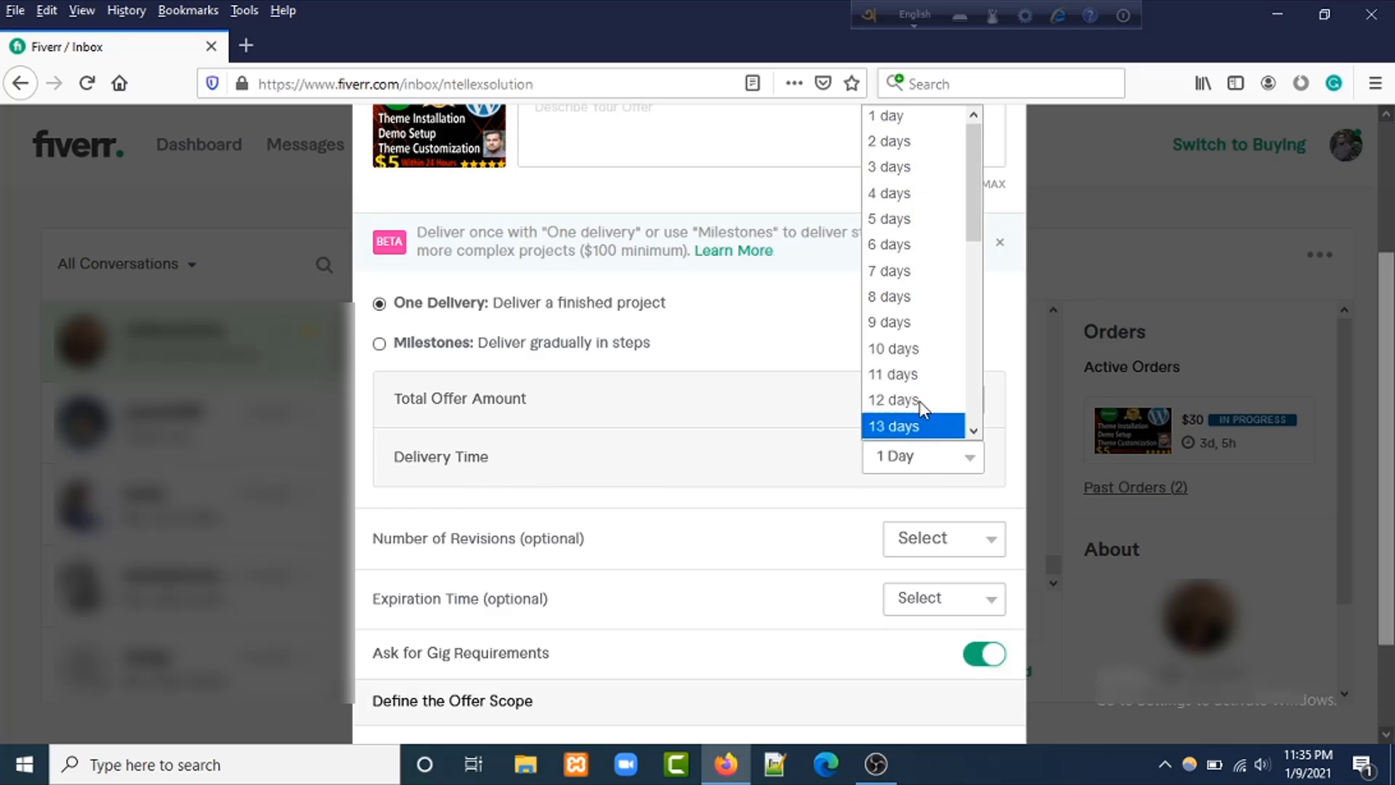
left_click(872, 273)
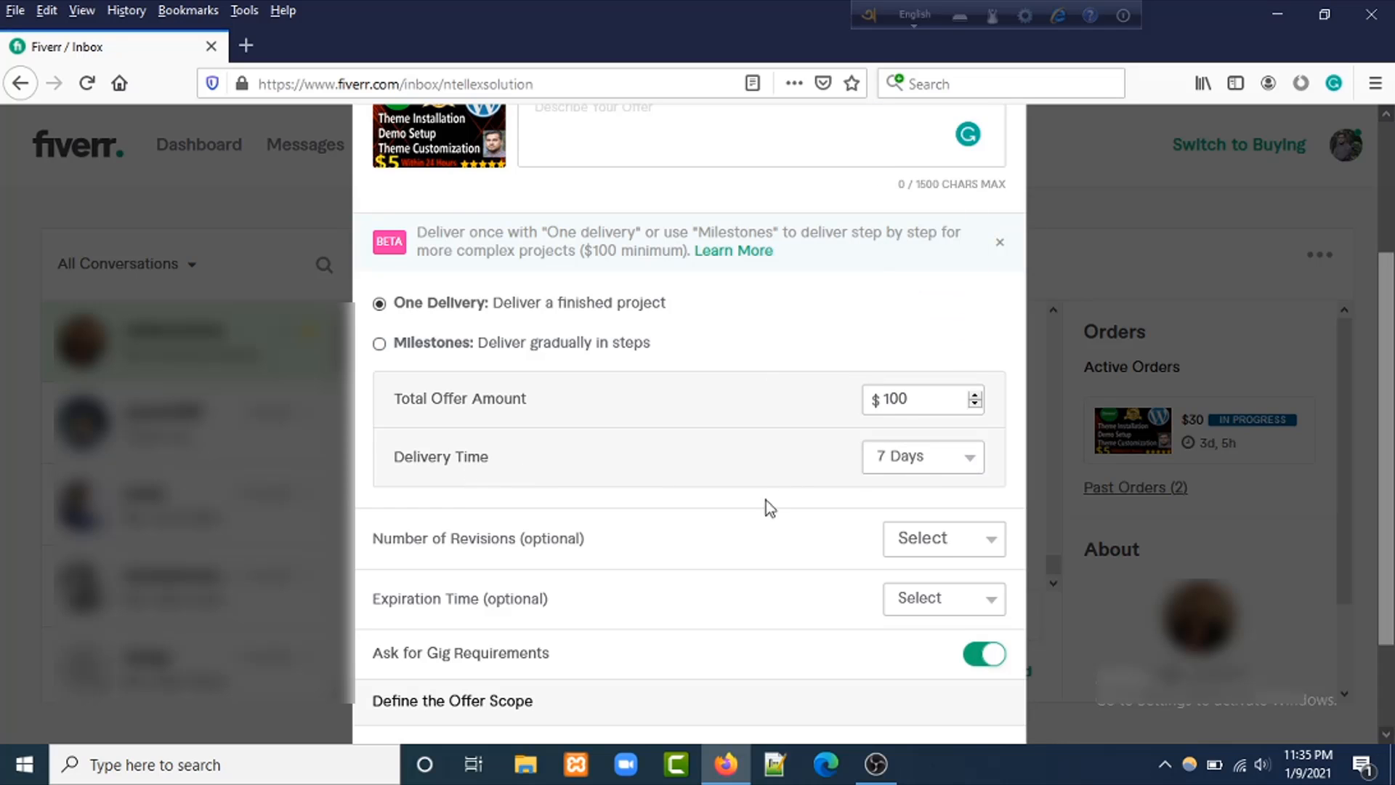
- Set the offer's number of revisions to 5 and look through the higher revision options
scroll(770, 505, "down", 2)
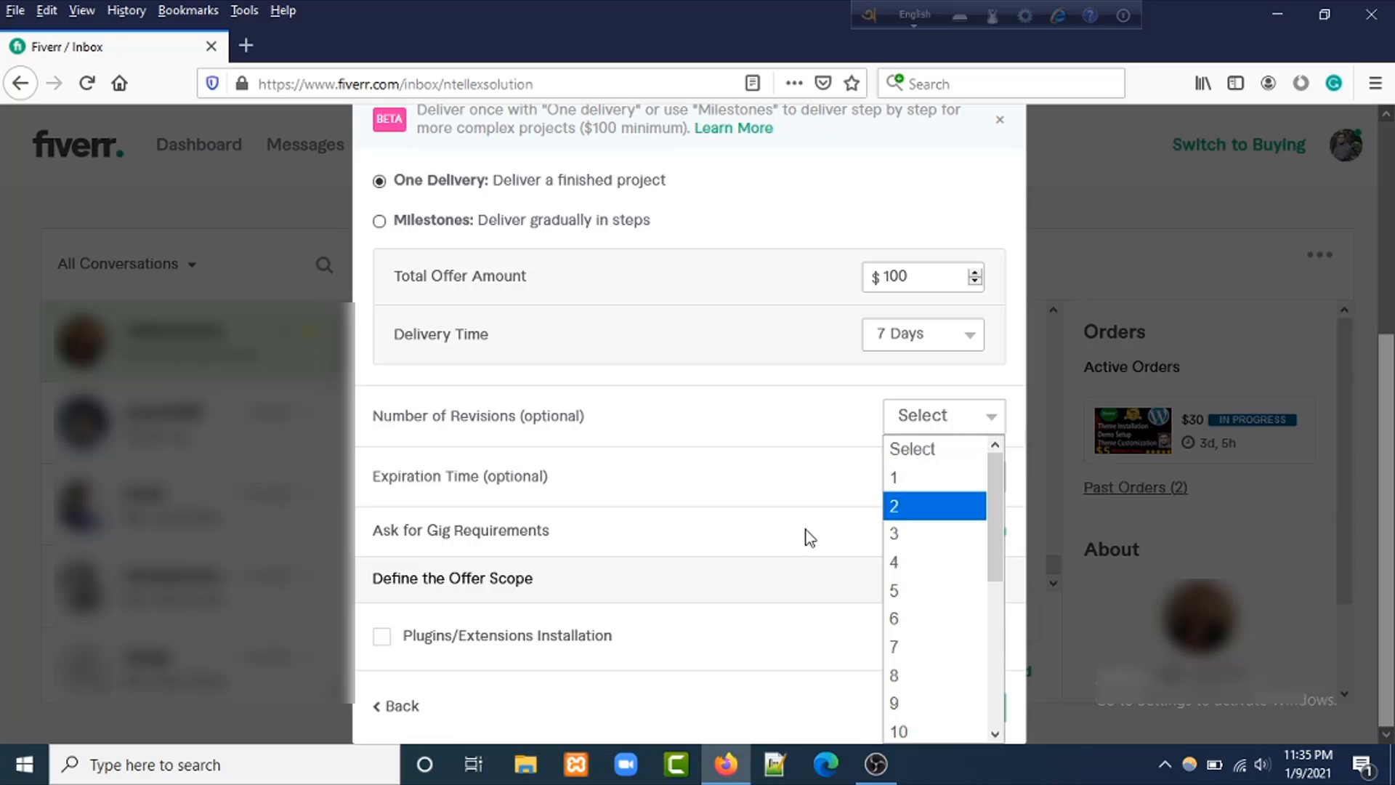
left_click(906, 589)
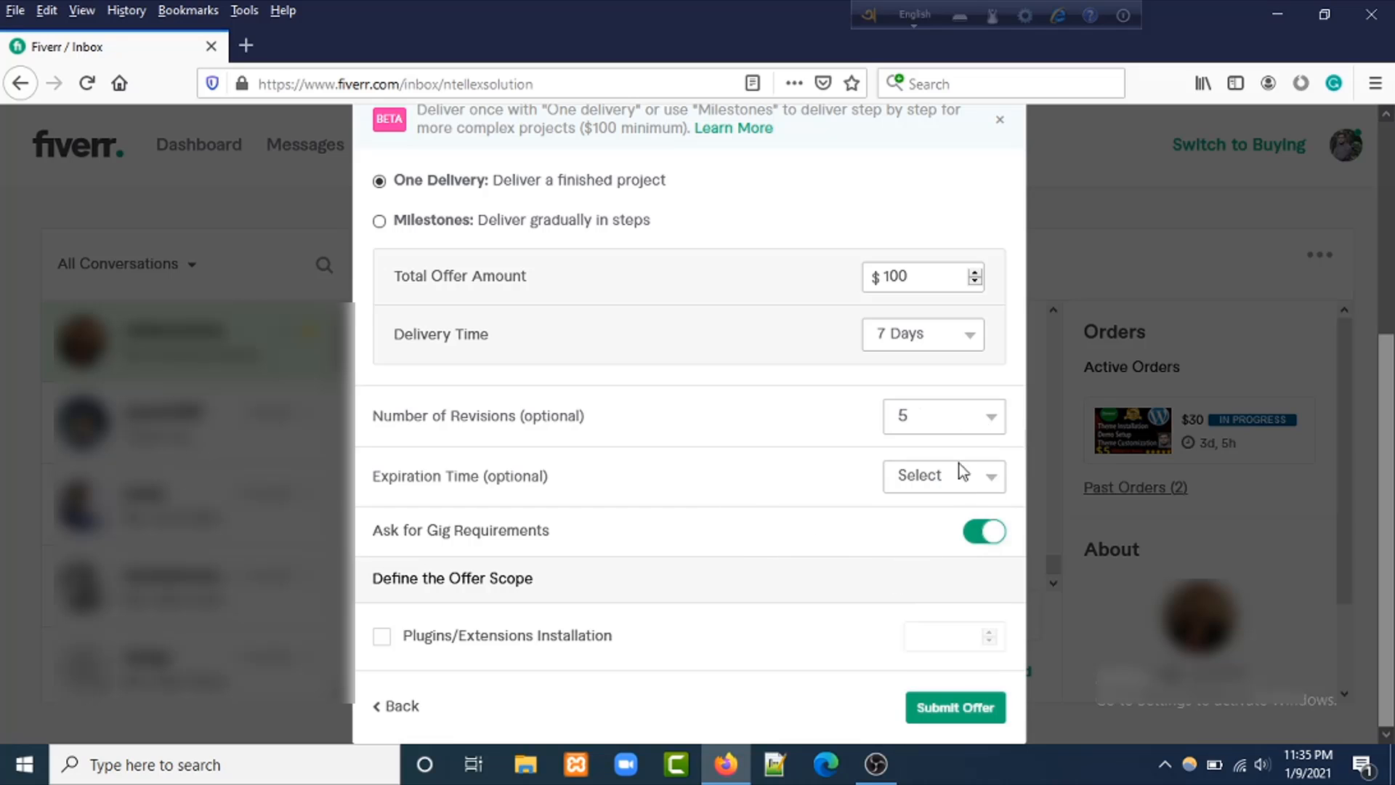
left_click(992, 419)
scroll(956, 570, "down", 3)
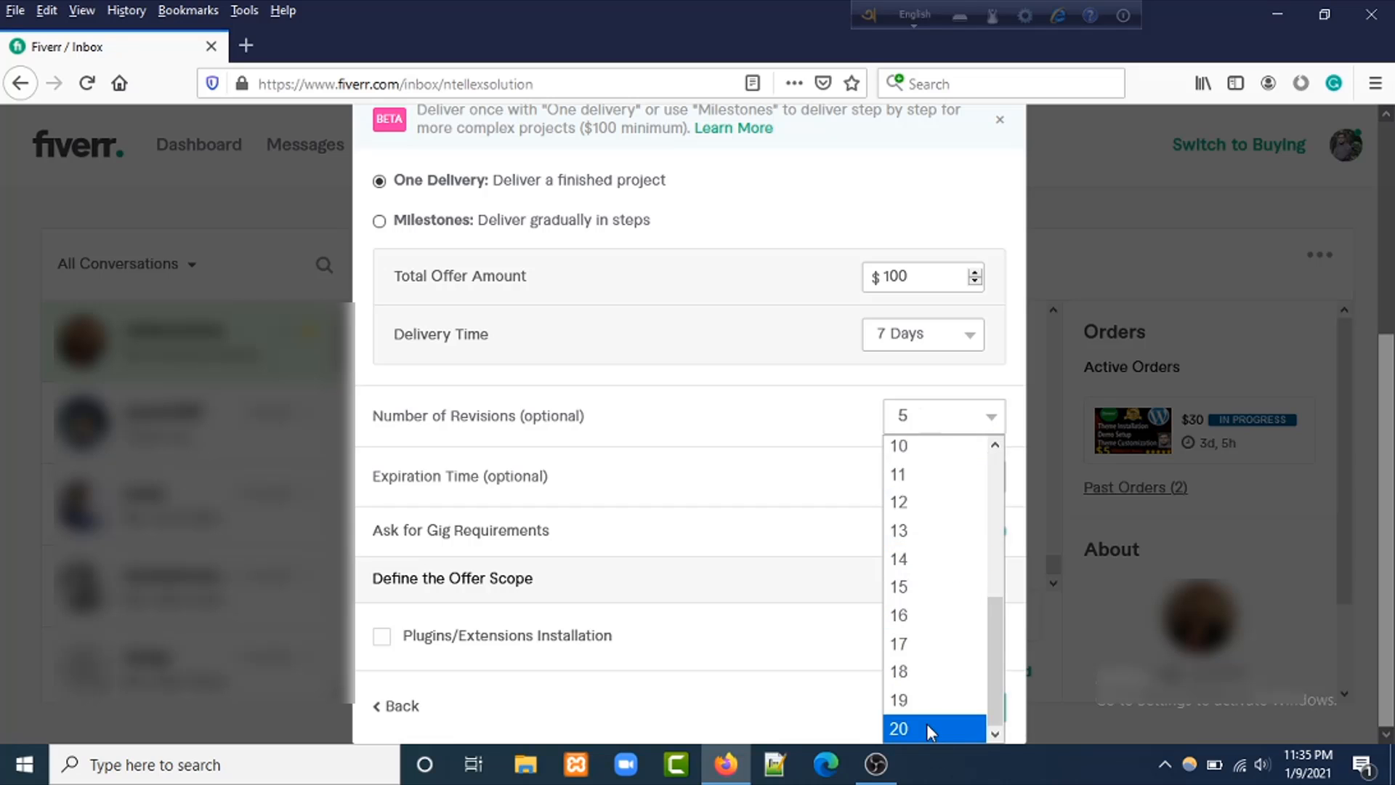
left_click(1037, 626)
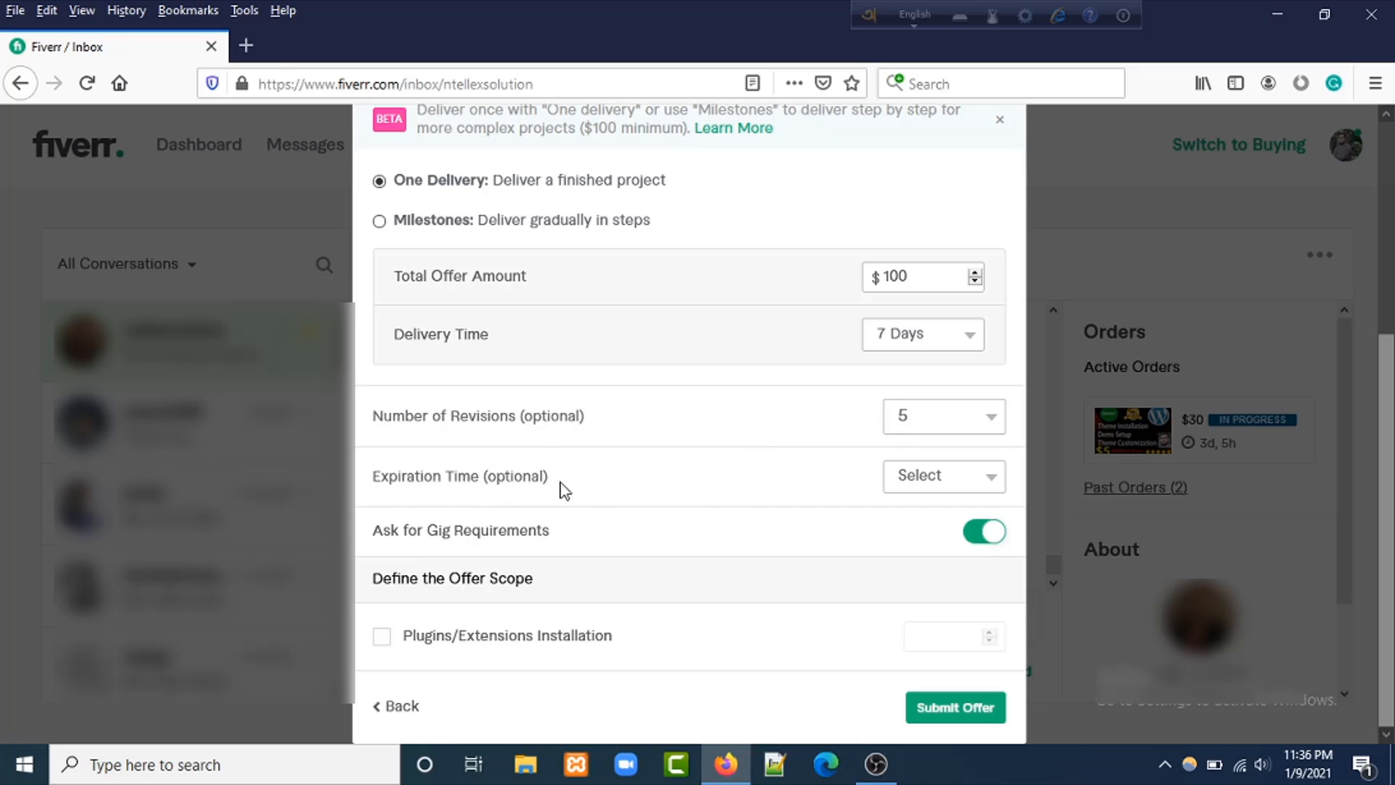
- Browse the expiration time options without choosing one, and toggle Ask for Gig Requirements off and on again
left_click(994, 482)
scroll(904, 399, "down", 5)
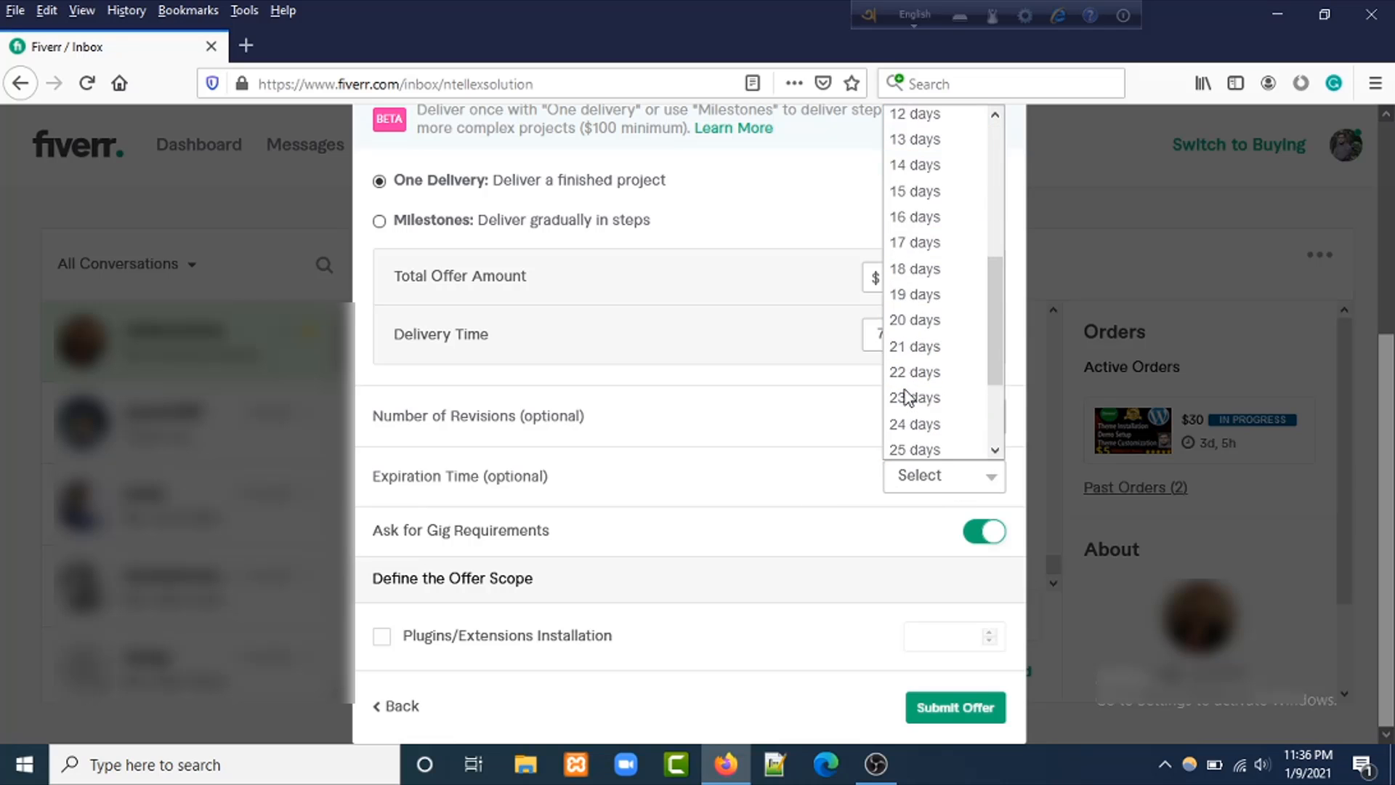
scroll(904, 396, "down", 2)
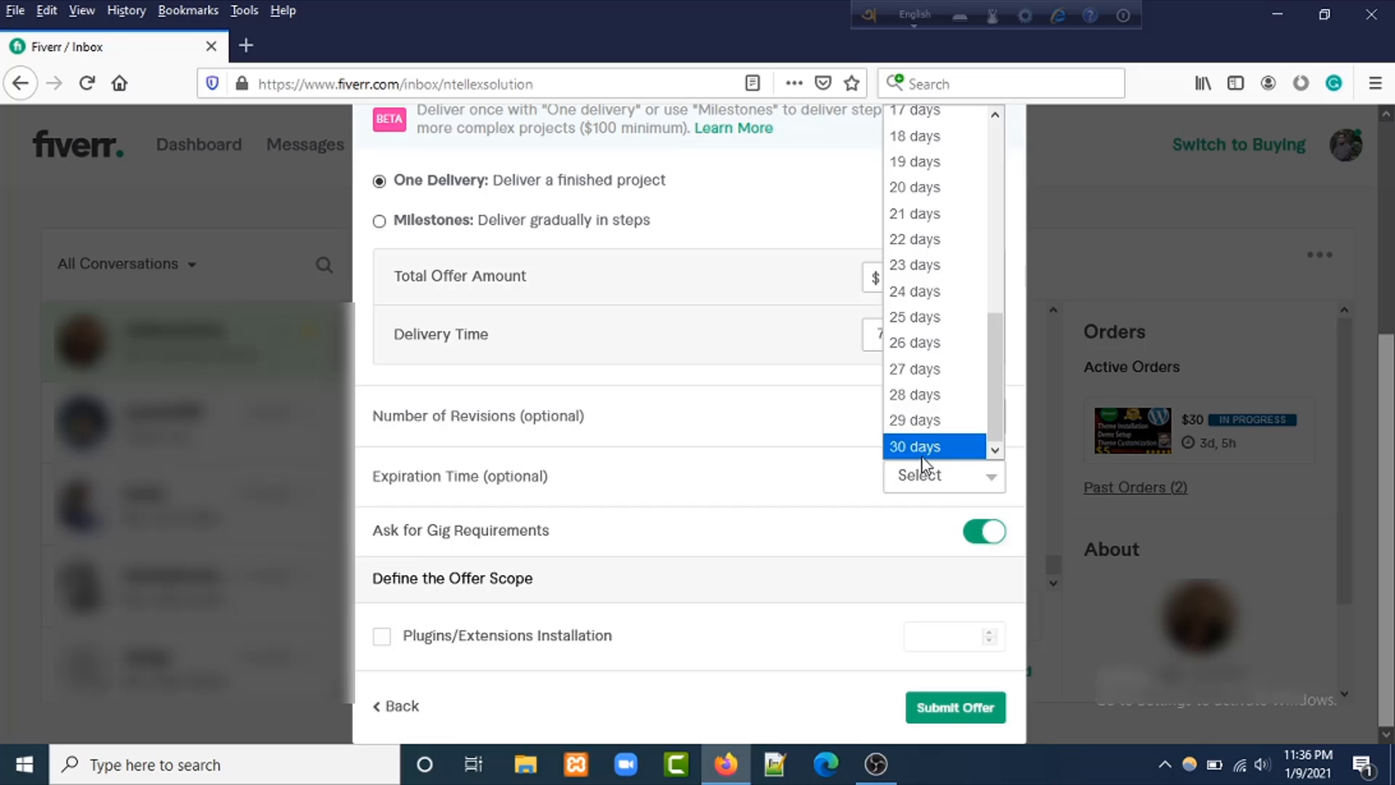
scroll(917, 430, "up", 7)
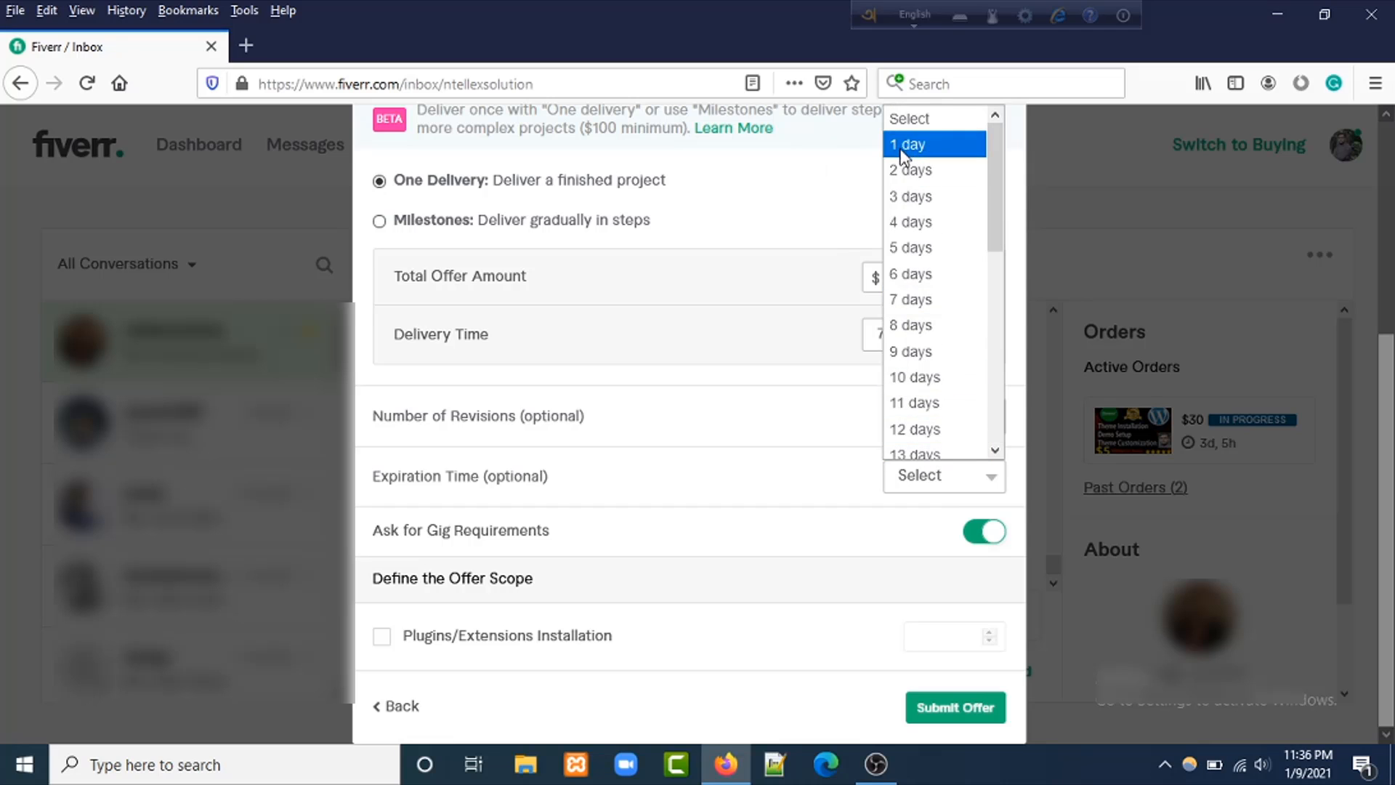
left_click(729, 385)
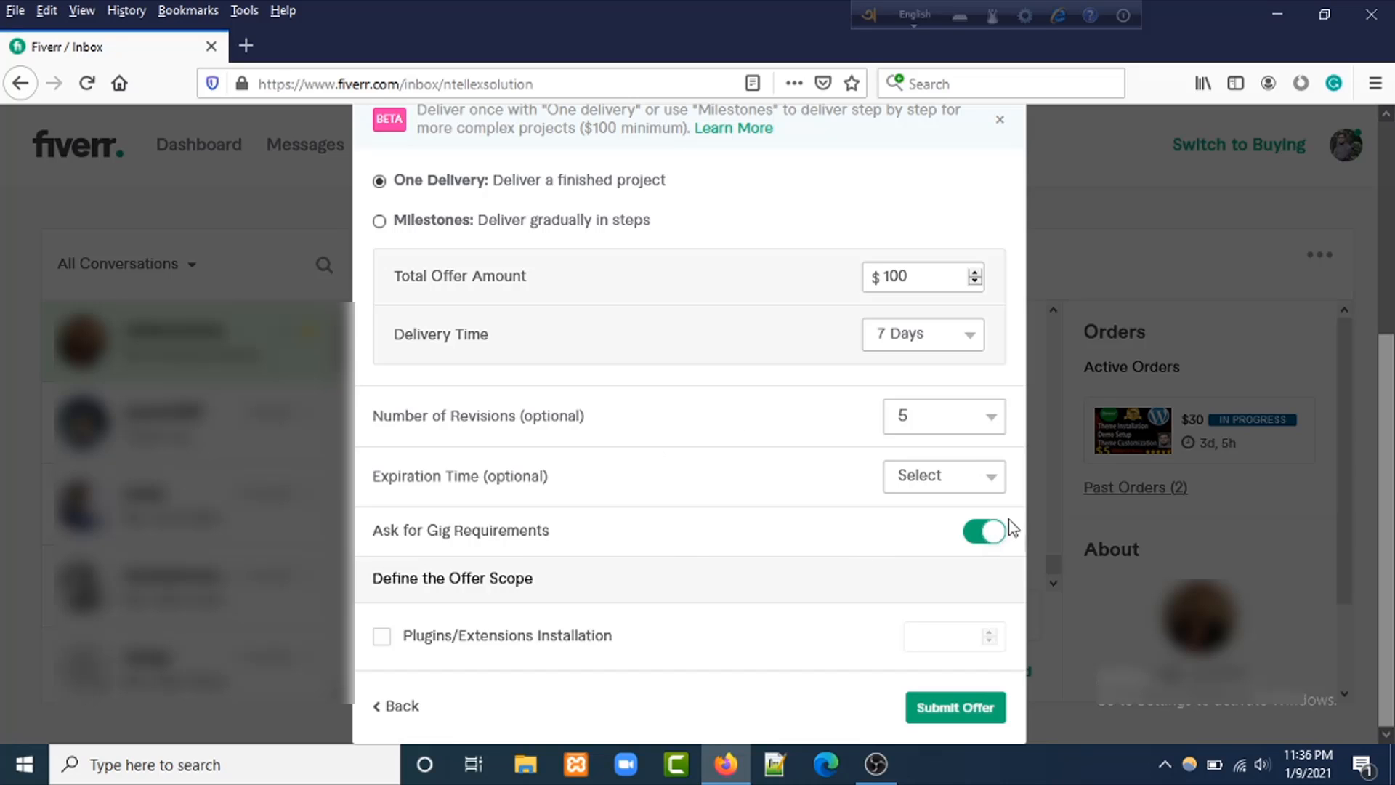
left_click(971, 543)
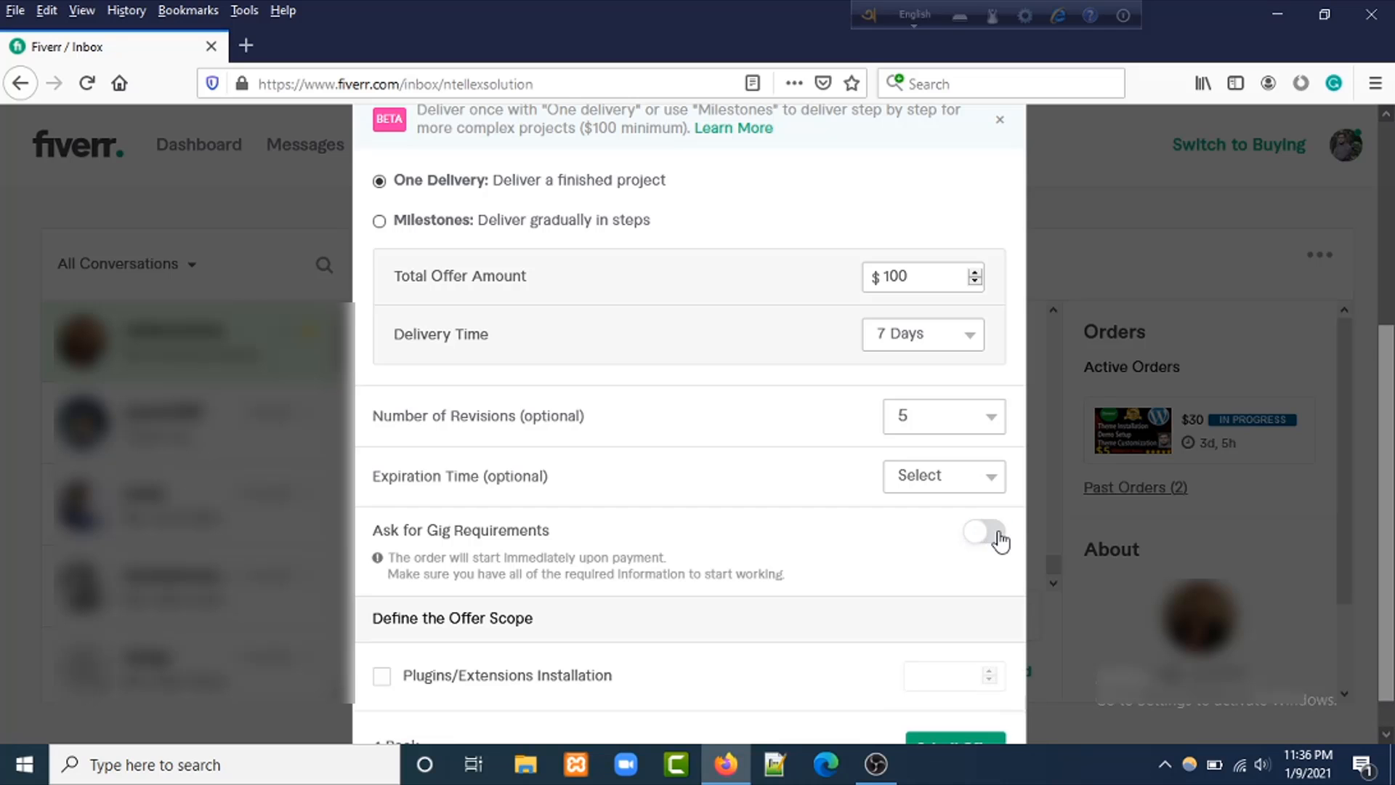
left_click(995, 535)
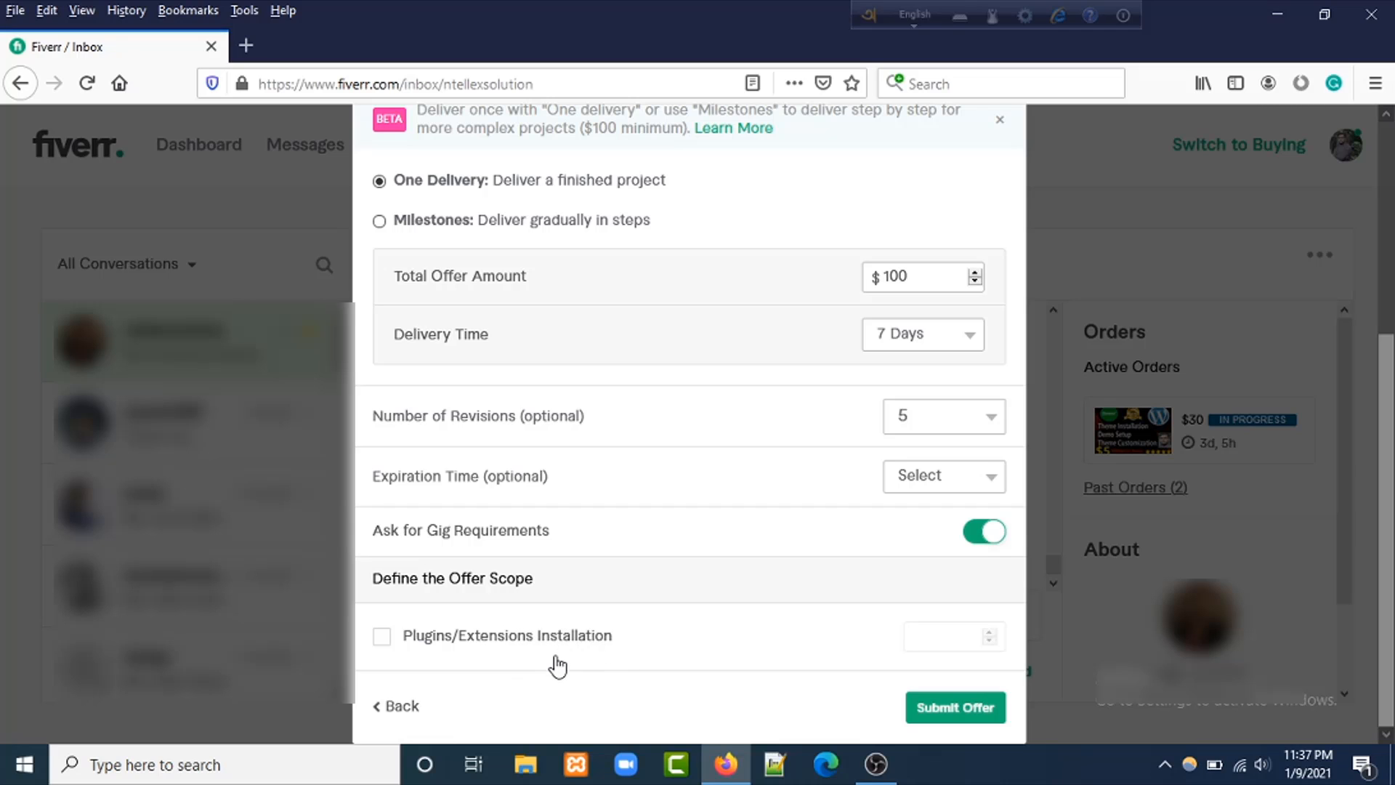
- Try including Plugins/Extensions Installation in the offer scope, adjusting its quantity up and down, and exclude it again
left_click(380, 641)
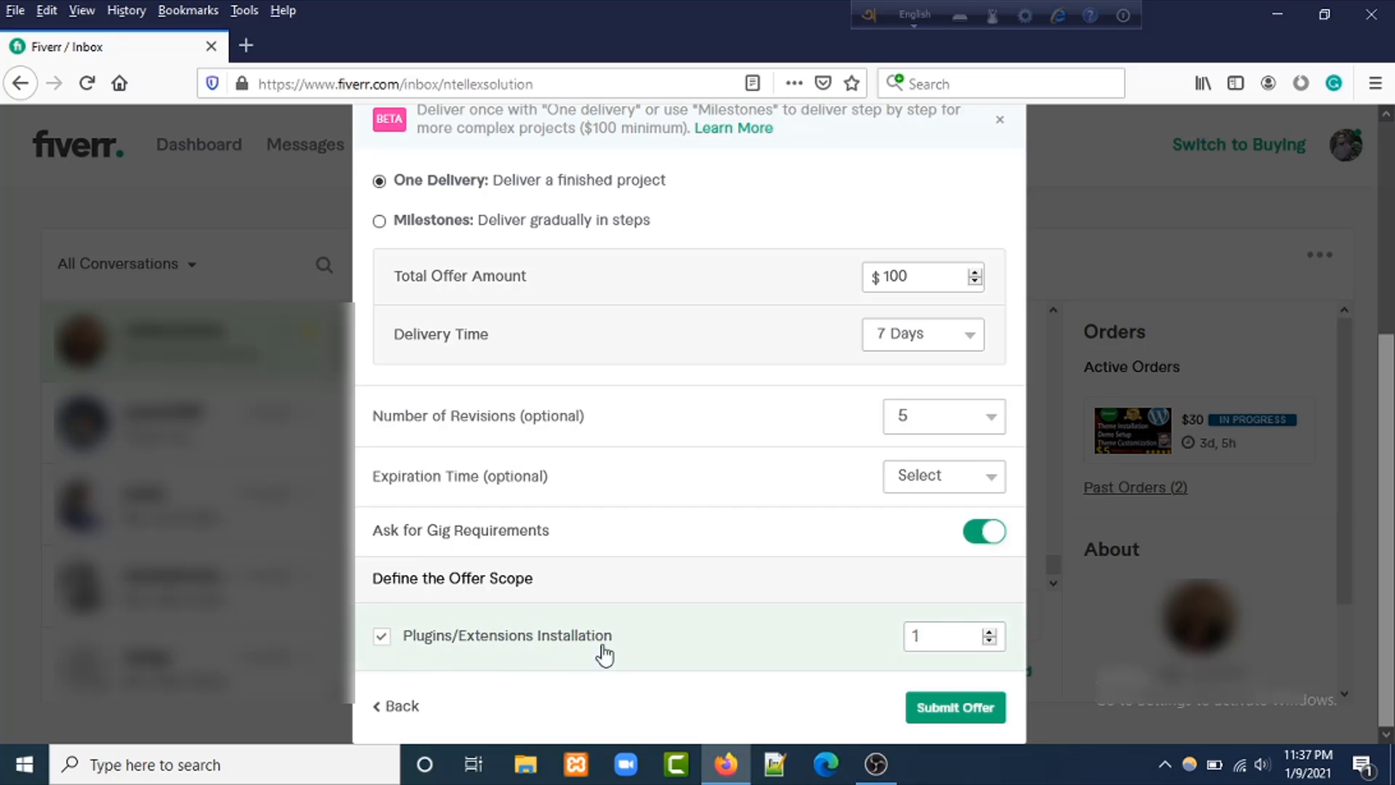
left_click(990, 631)
left_click(991, 631)
left_click(990, 631)
left_click(991, 632)
left_click(987, 640)
left_click(988, 640)
left_click(988, 640)
left_click(988, 640)
left_click(379, 642)
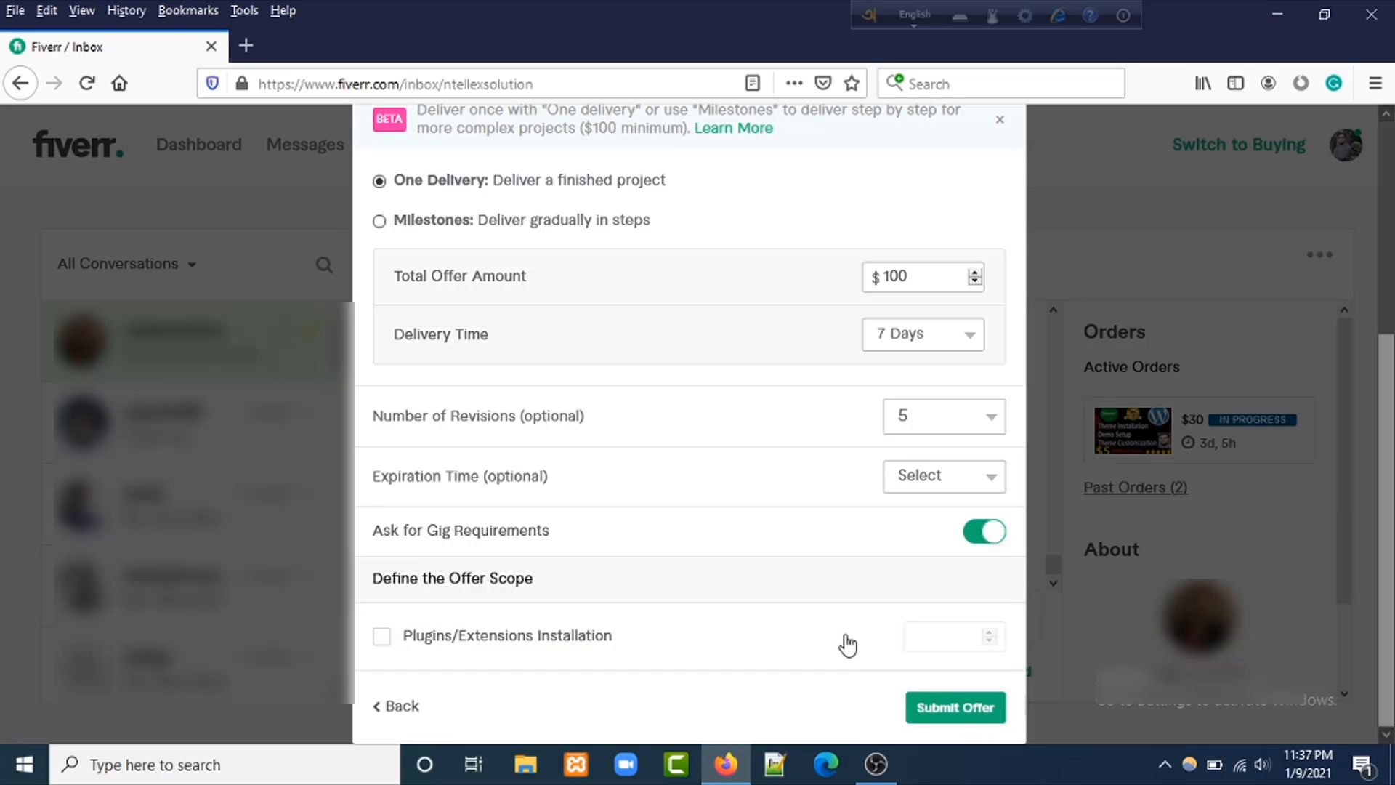
- Close the custom offer form without submitting it and review the accepted offer in the conversation
scroll(807, 613, "up", 5)
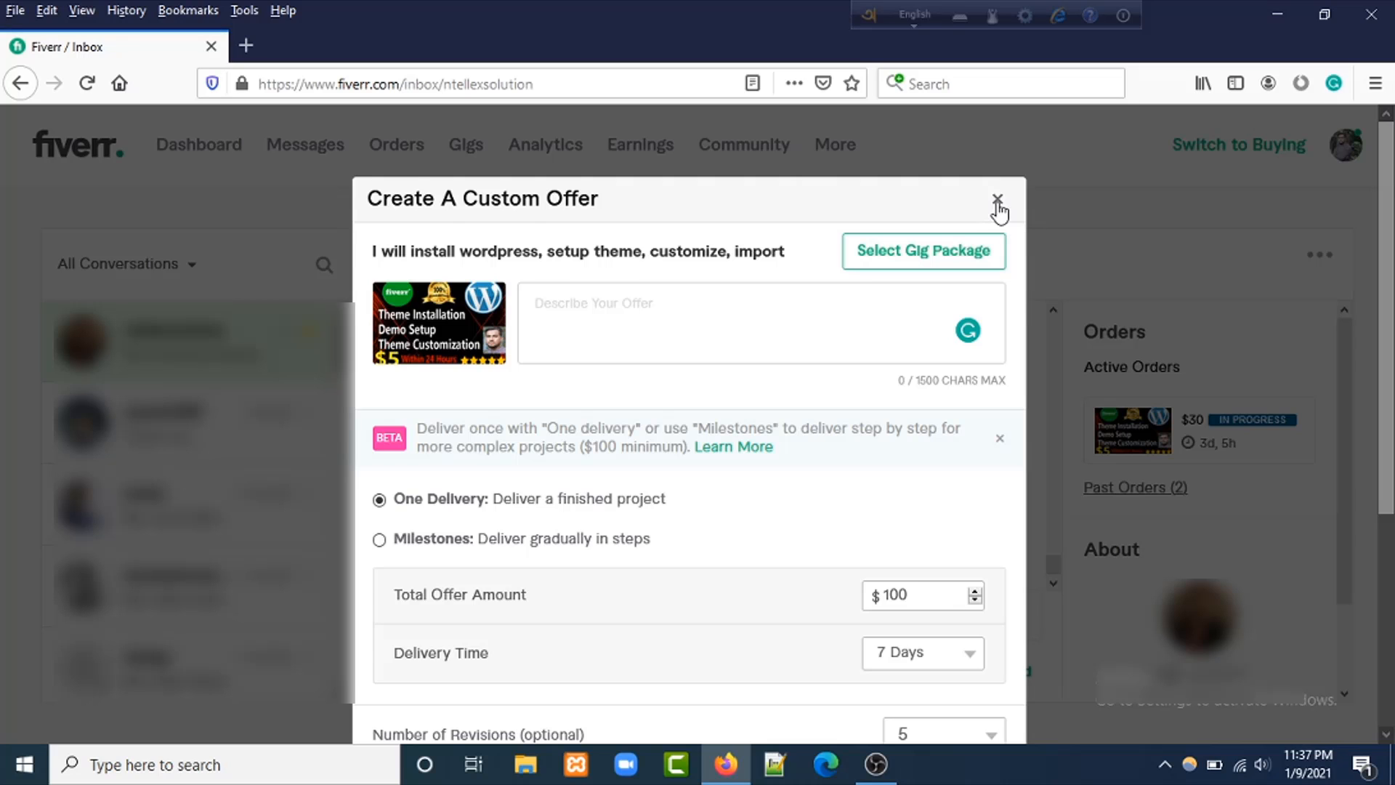
left_click(997, 201)
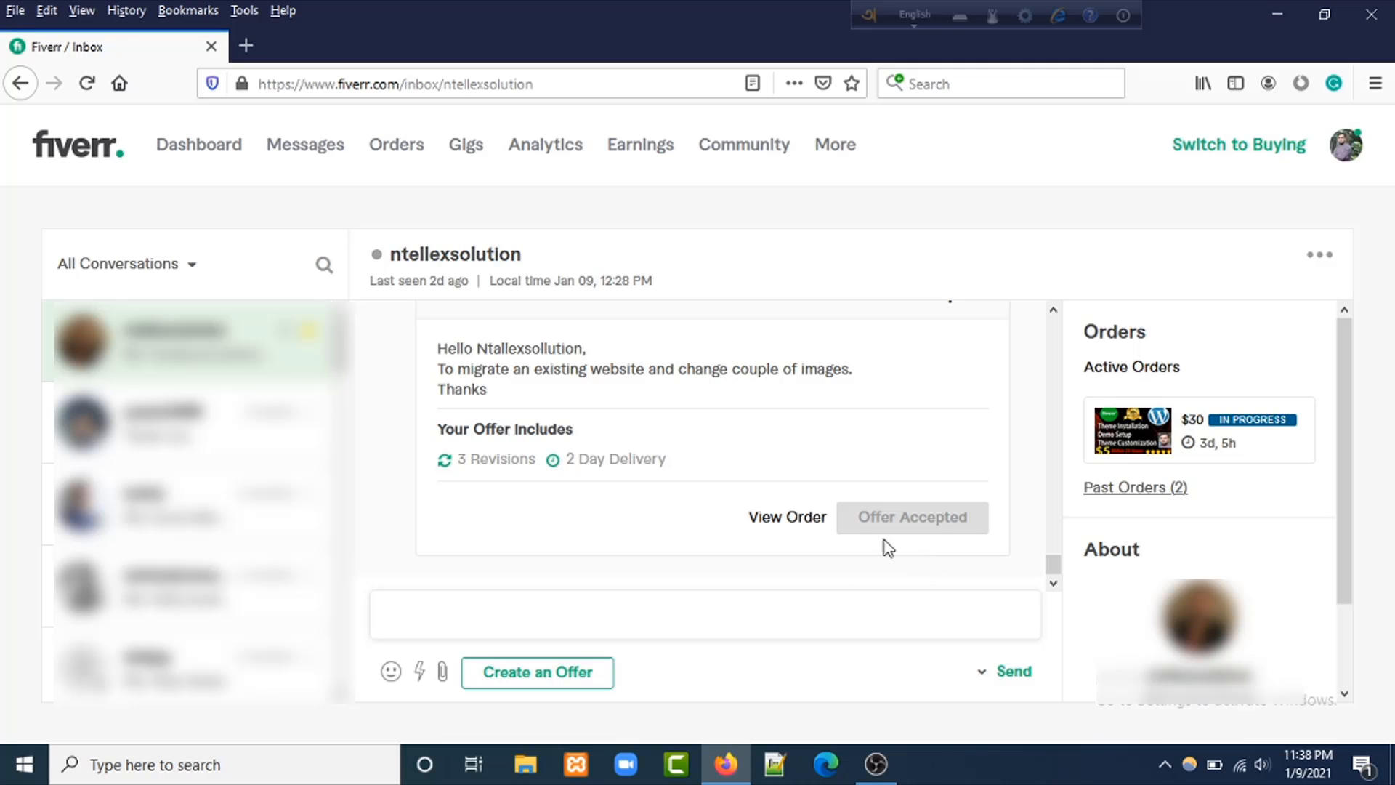
scroll(661, 440, "up", 3)
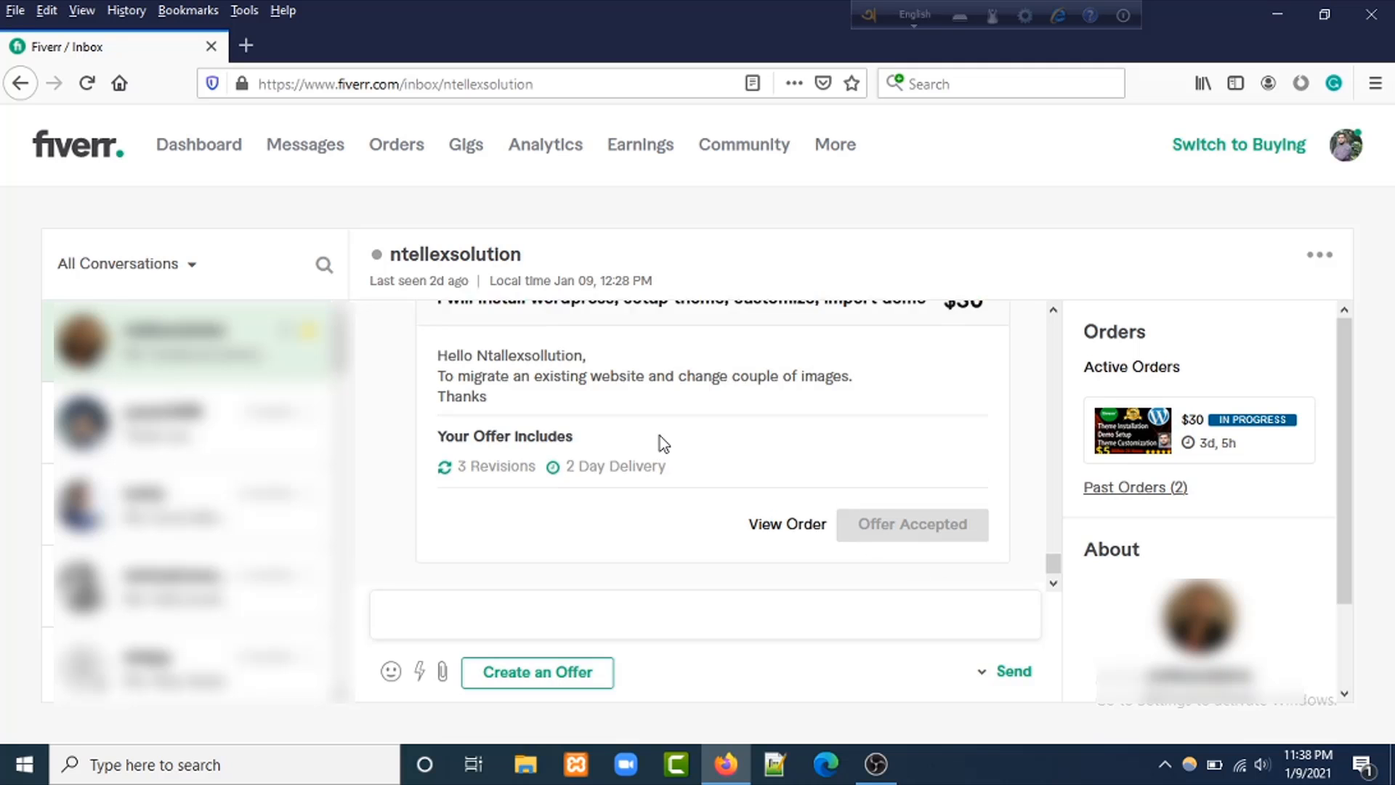
scroll(658, 440, "down", 3)
scroll(914, 552, "down", 1)
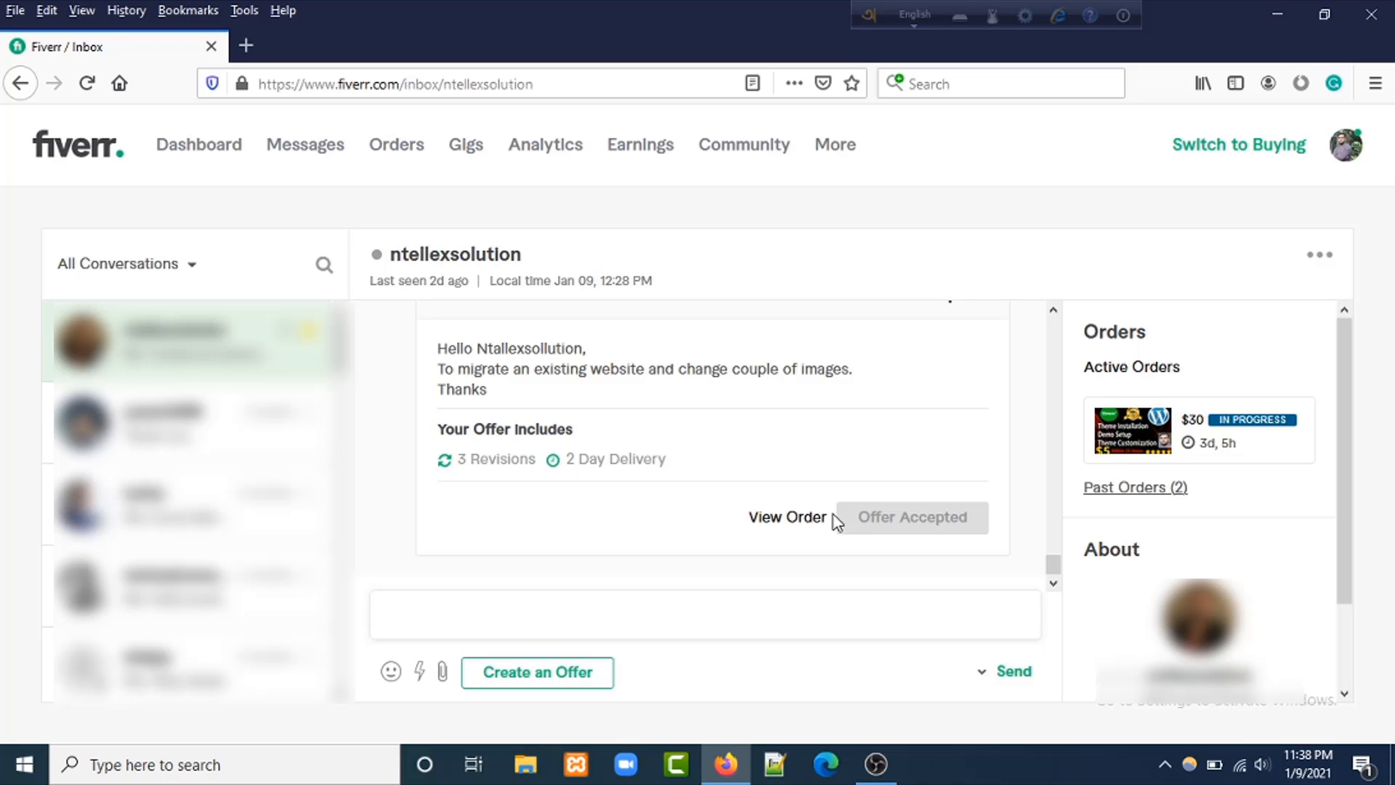
- Open the in-progress $30 WordPress order from the orders list and go to its Resolution Center
left_click(386, 154)
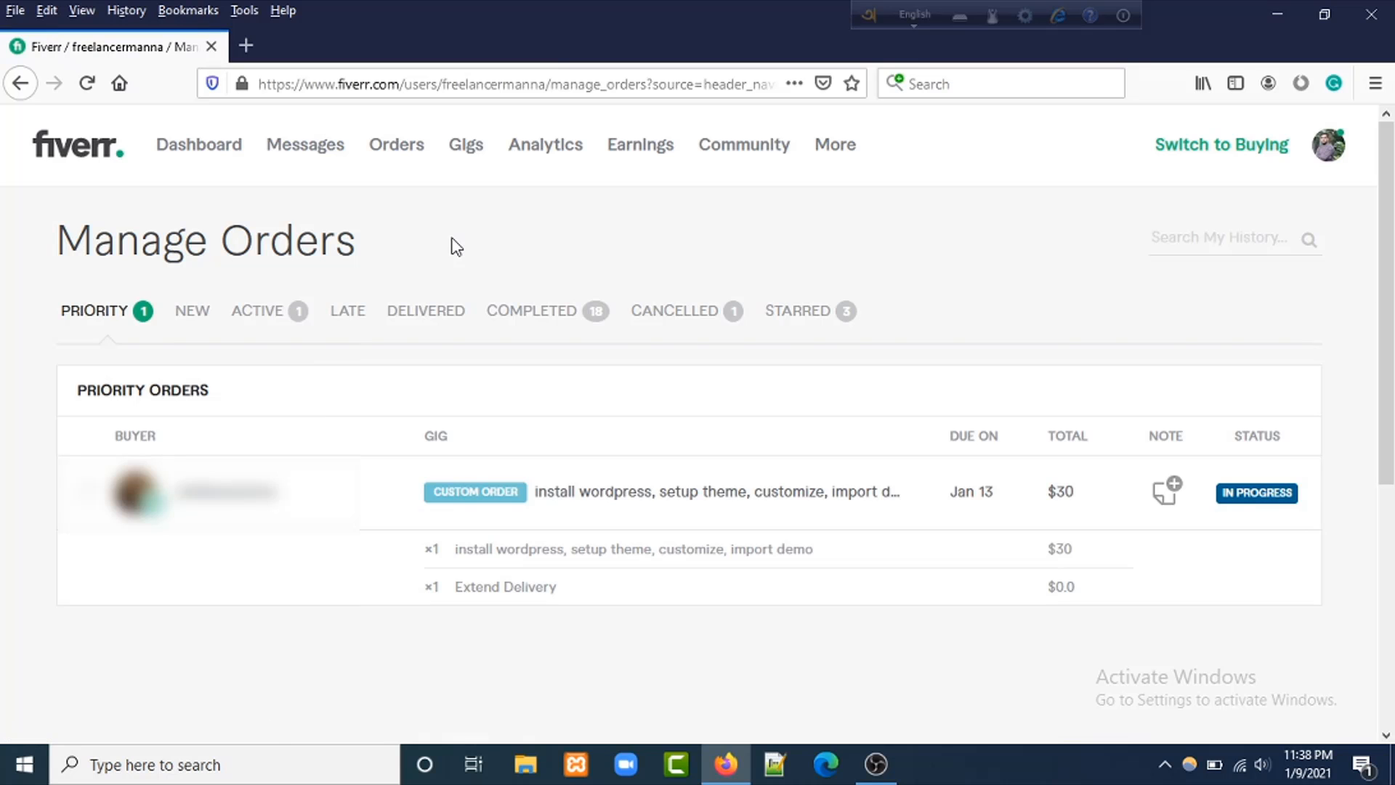
left_click(643, 495)
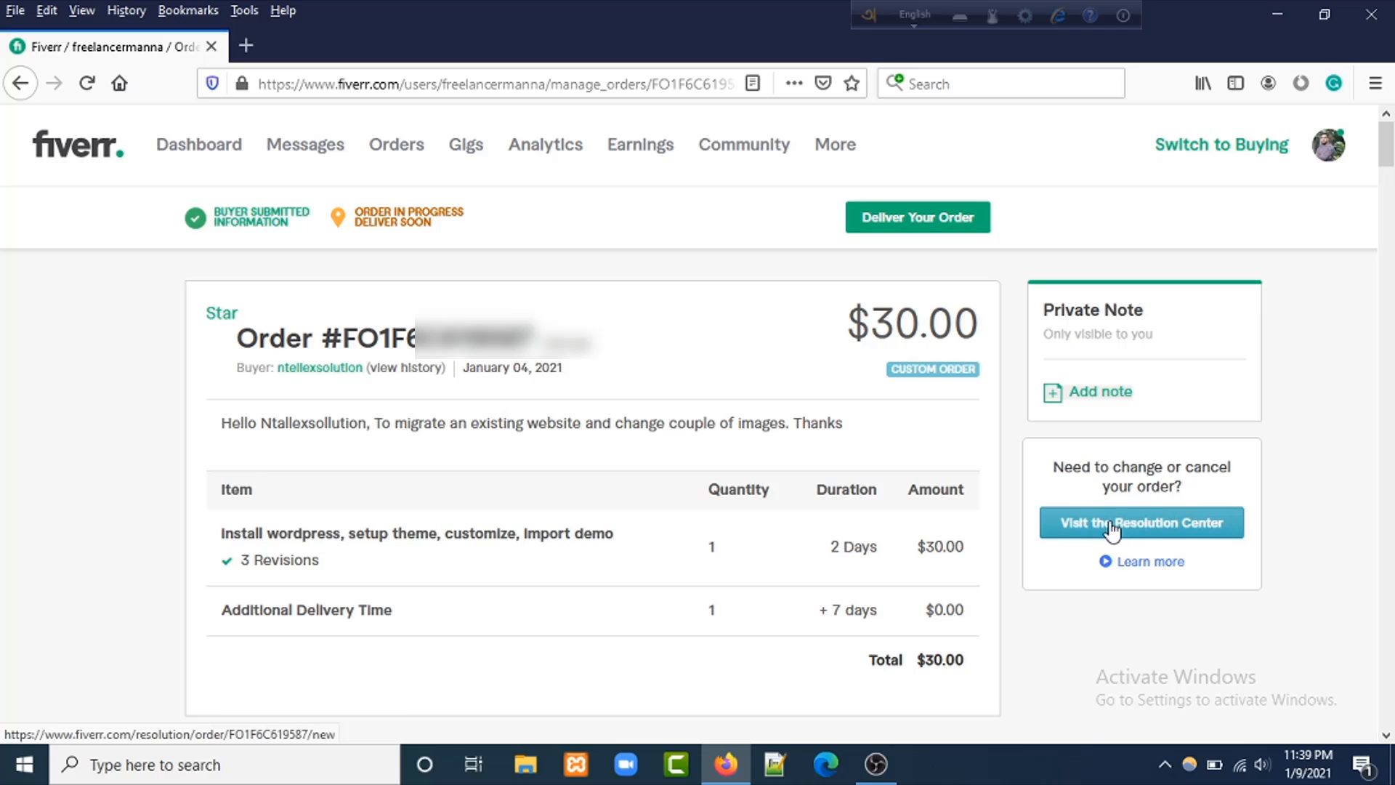
left_click(1178, 536)
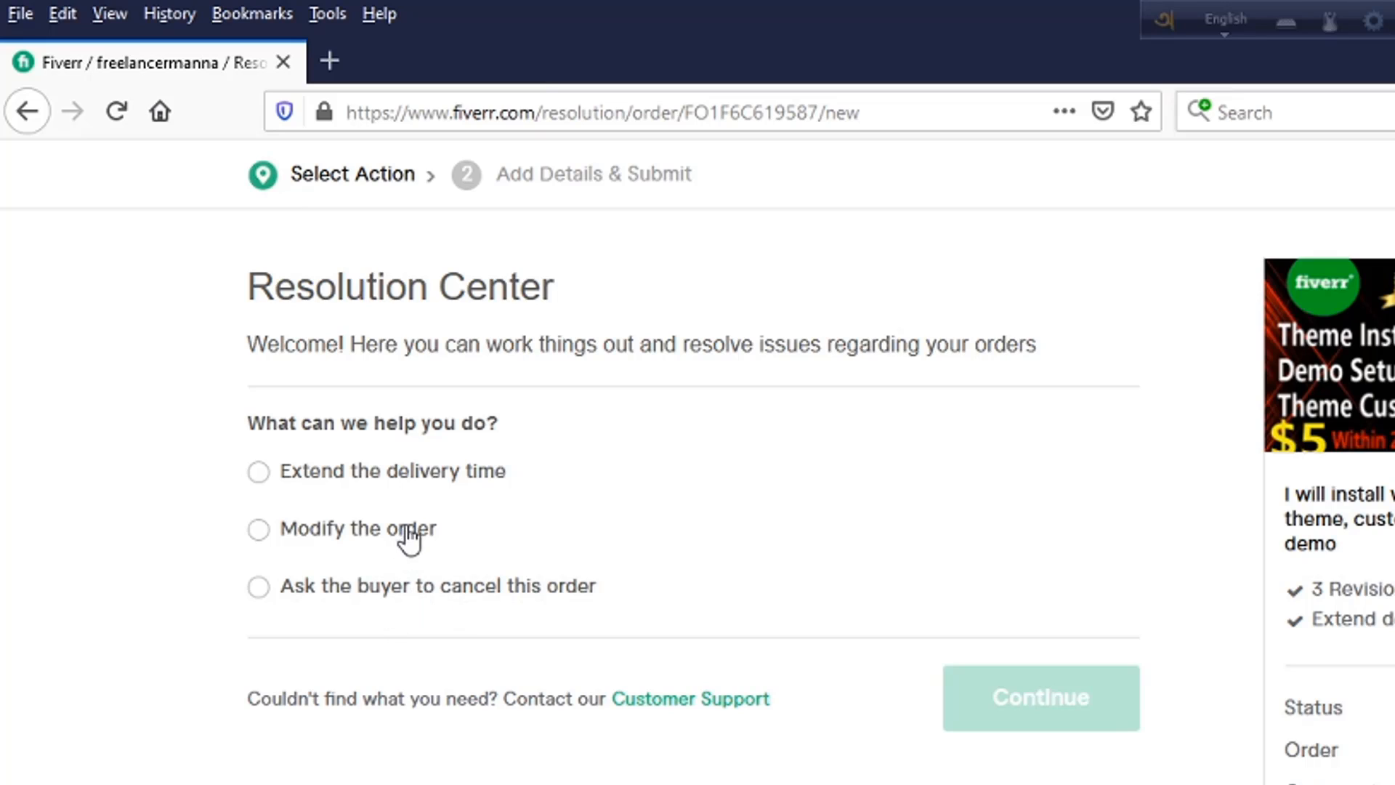
- Choose to extend the delivery time and try Other as the reason, viewing its explanation field
left_click(305, 477)
scroll(394, 511, "down", 3)
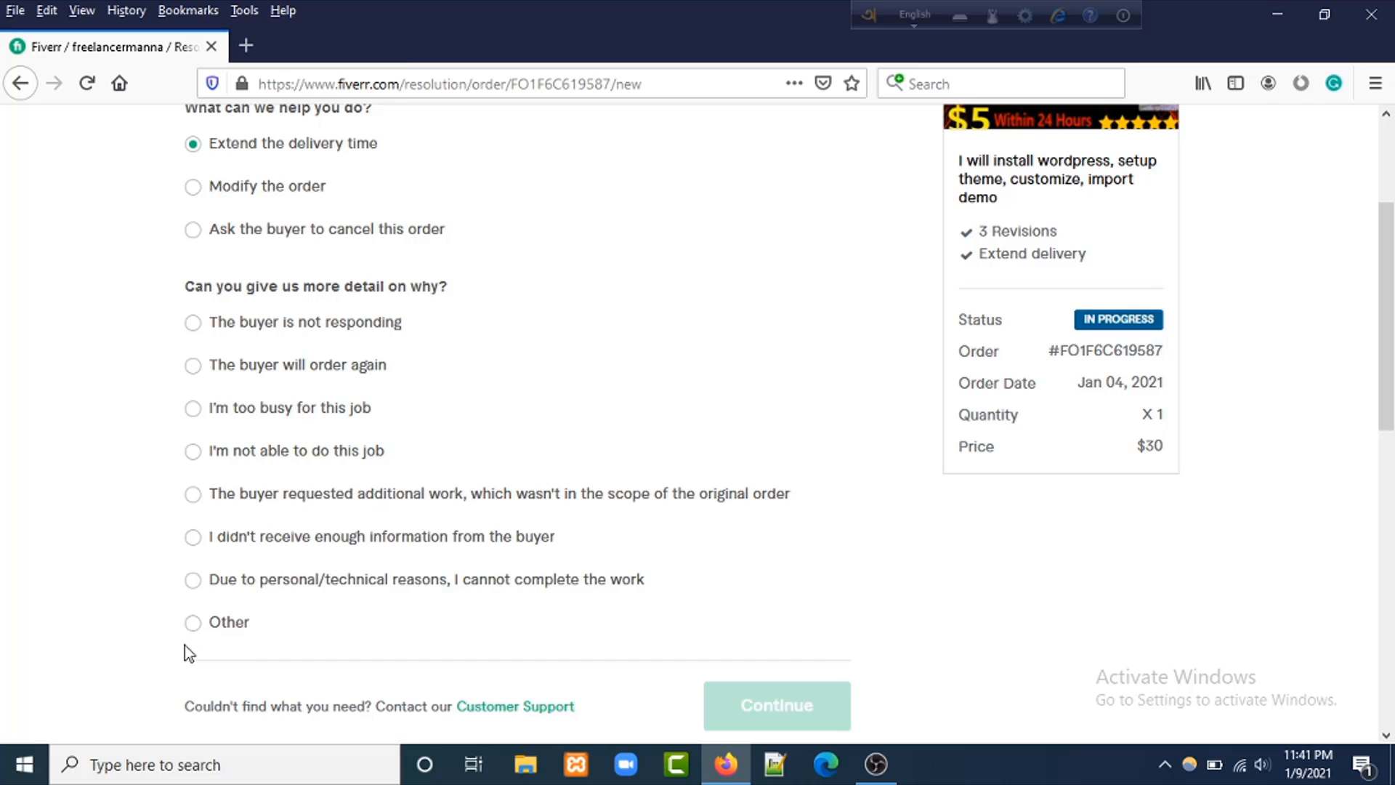
left_click(193, 623)
scroll(247, 567, "down", 3)
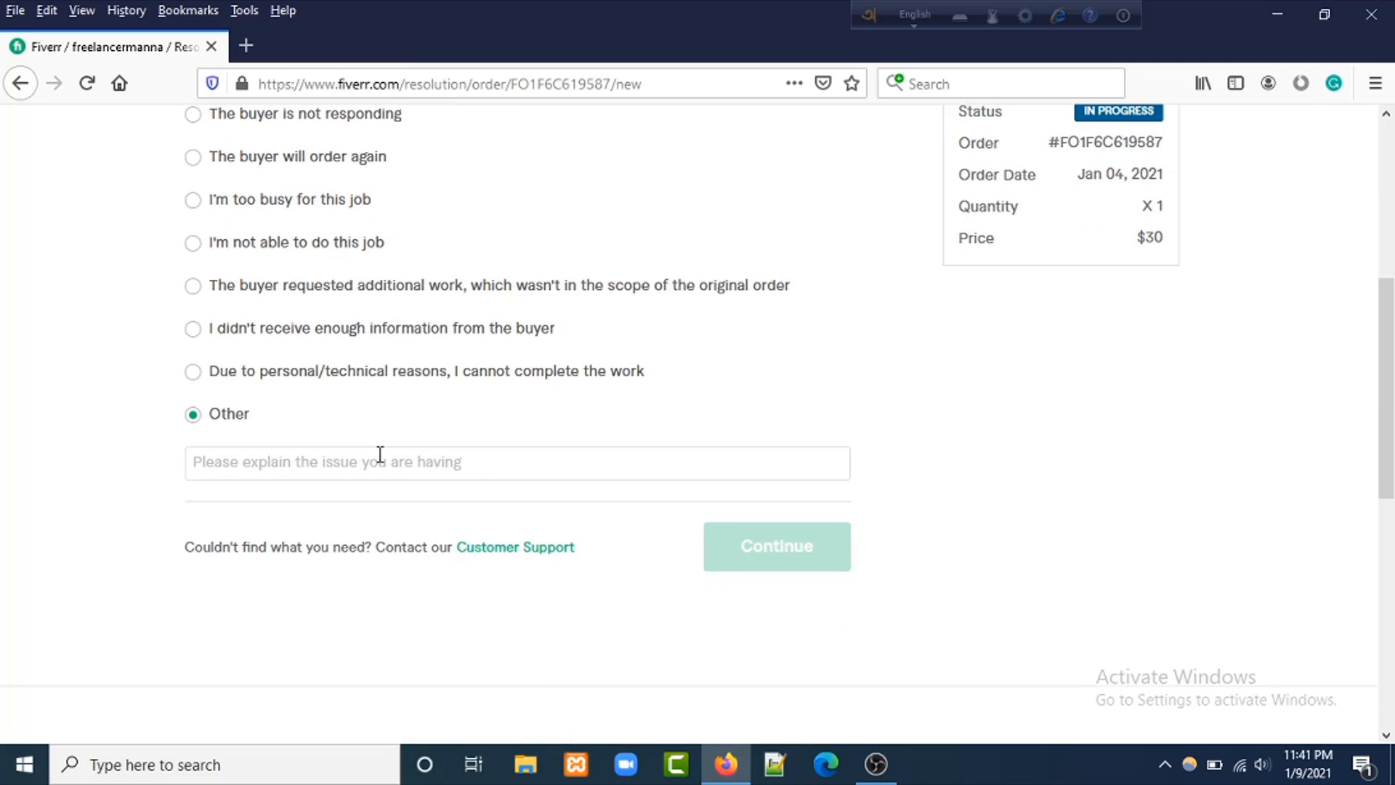
scroll(380, 457, "up", 3)
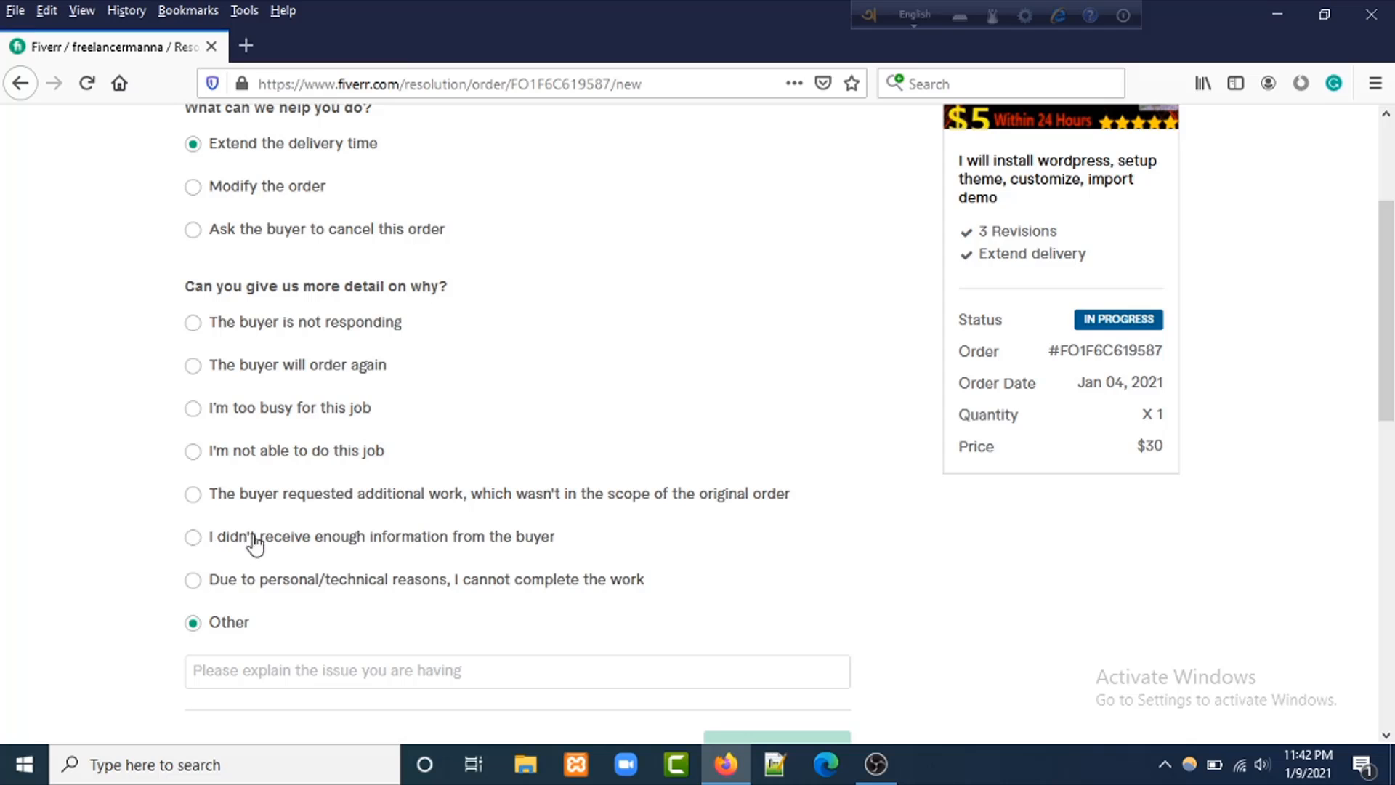
- Set the reason to "I didn't receive enough information from the buyer" and continue to the extension details
left_click(194, 541)
scroll(383, 547, "down", 3)
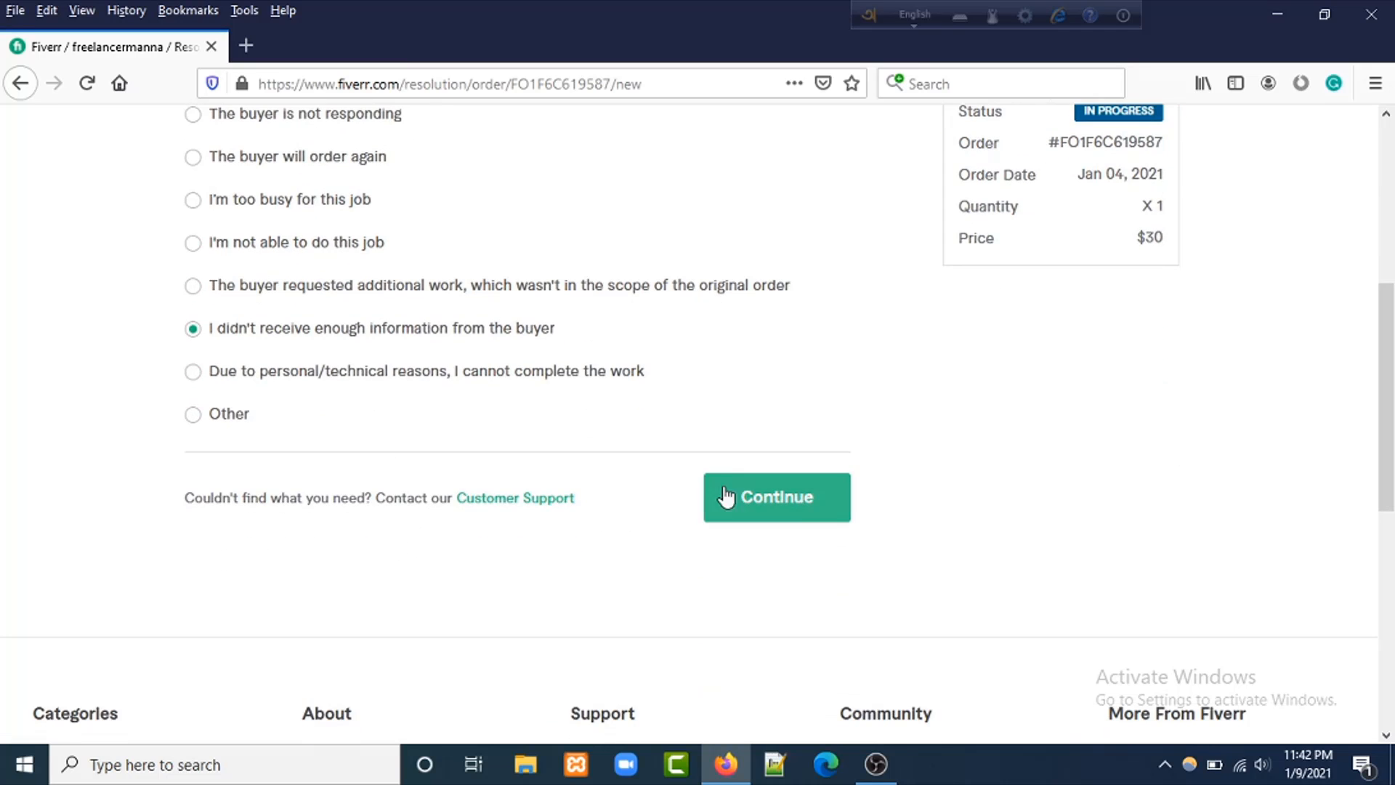
left_click(803, 516)
- Try 1 day and 6 days as the added delivery time, and set it back to 1 day
scroll(507, 429, "up", 5)
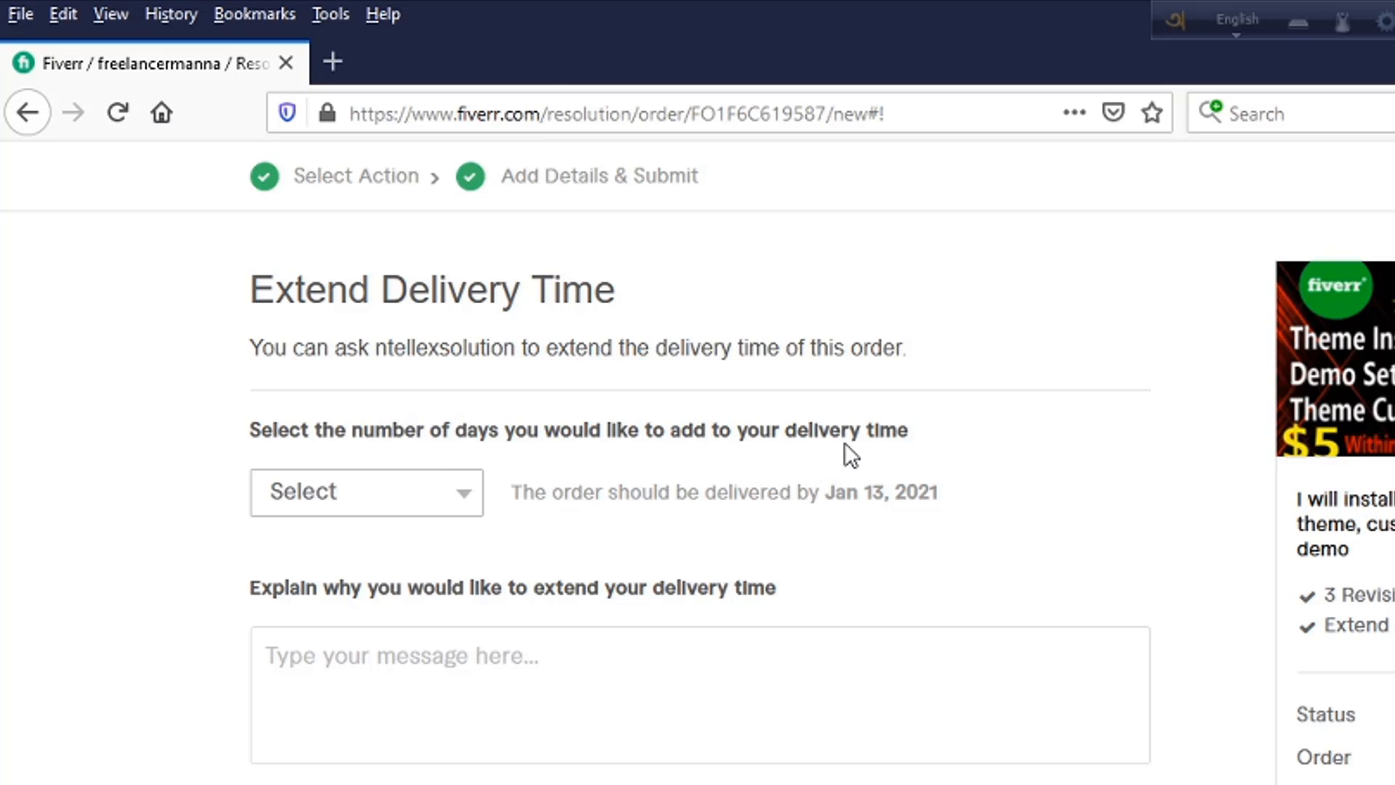
left_click(468, 491)
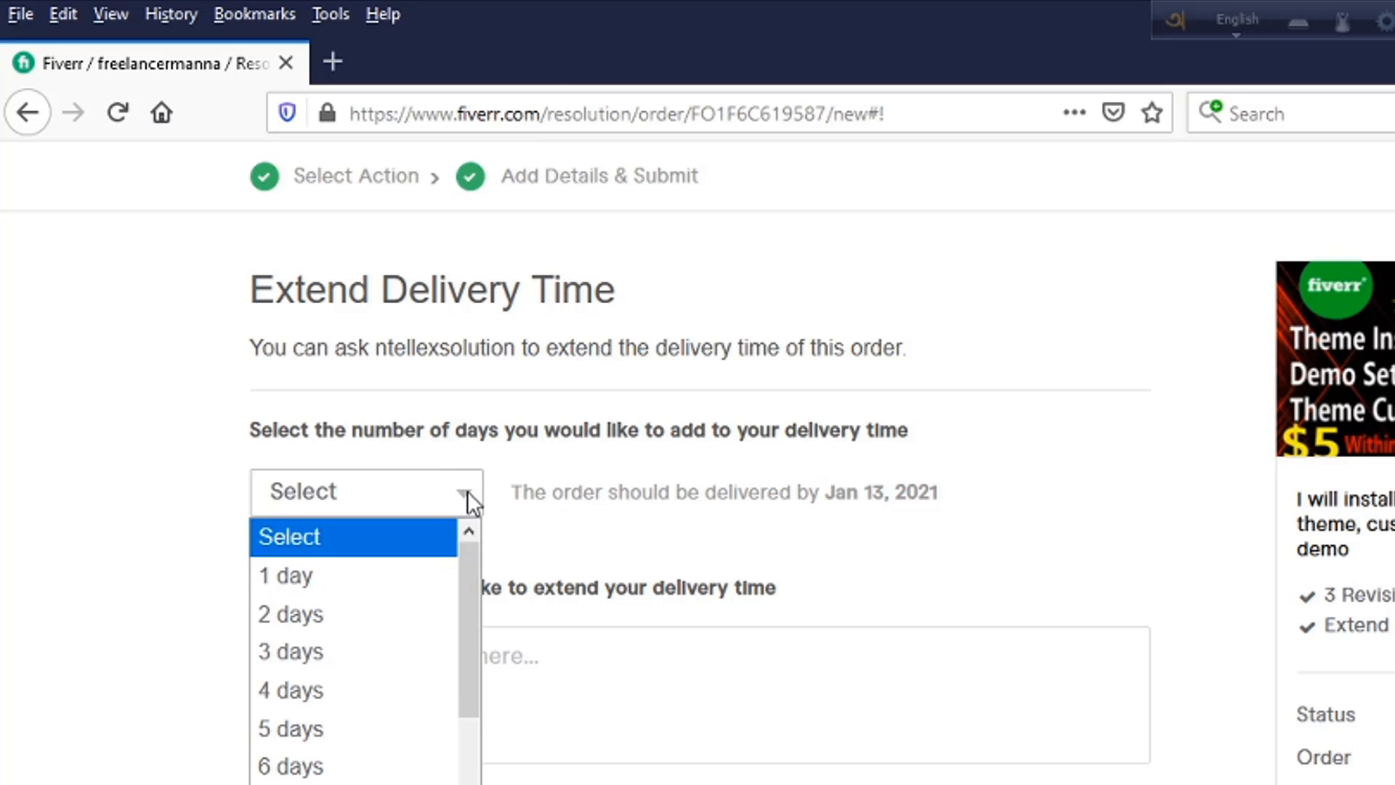
left_click(367, 581)
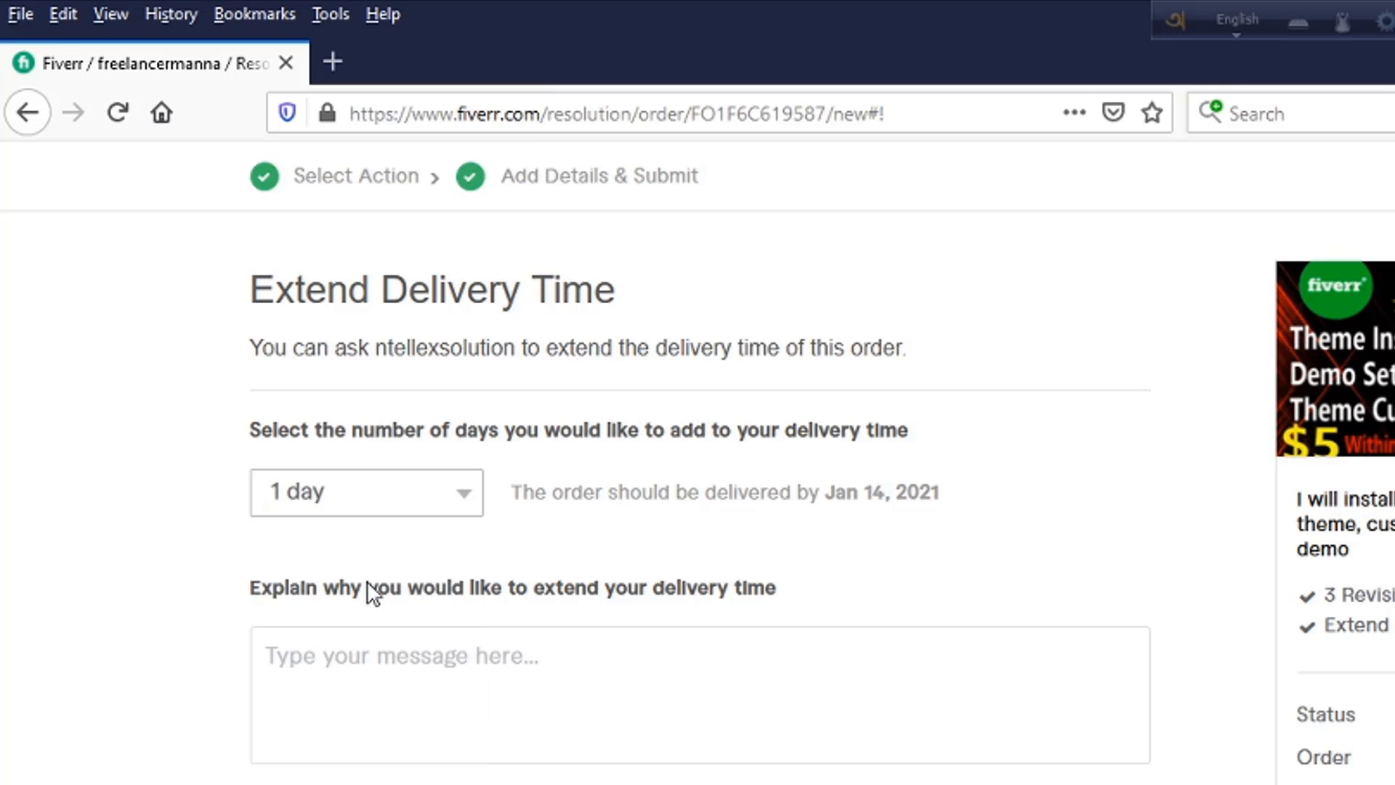
left_click(396, 416)
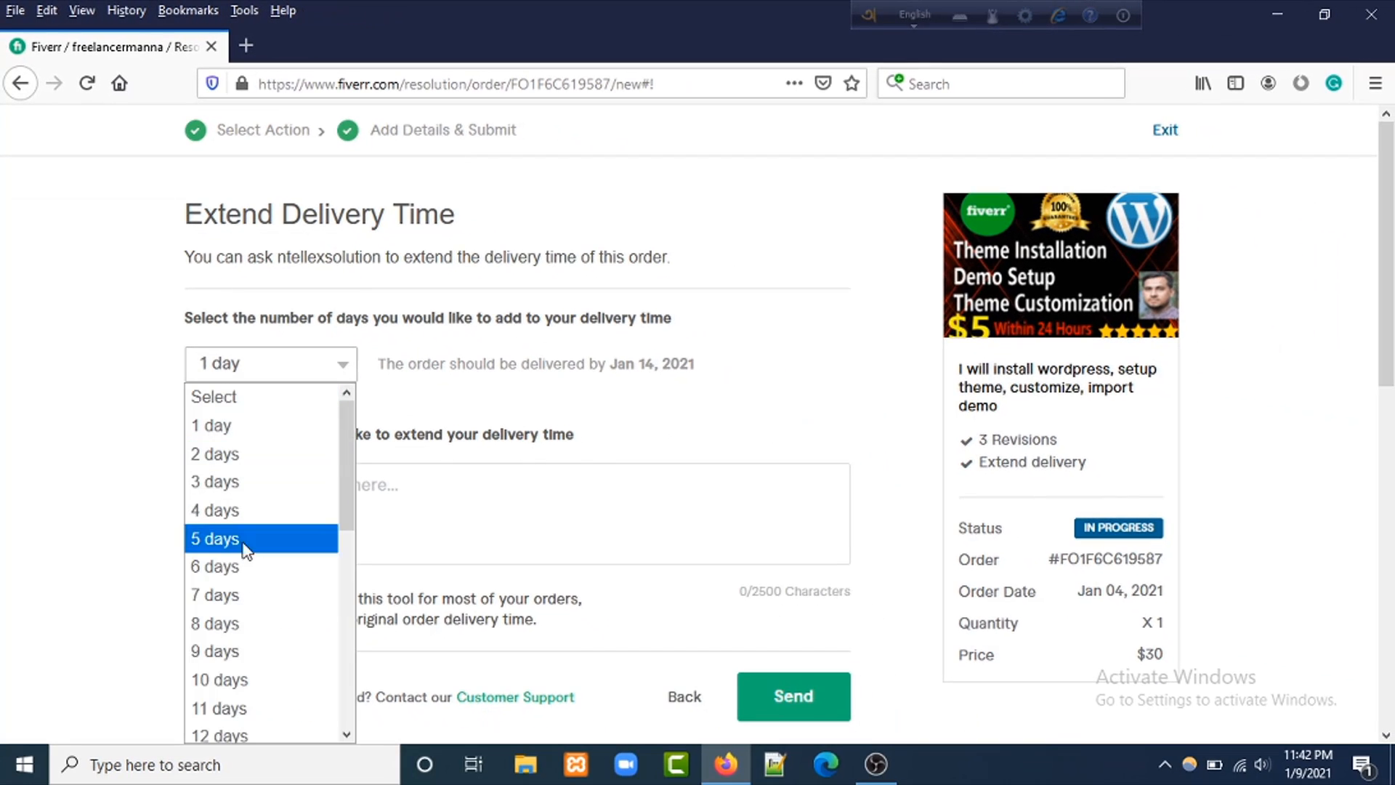
left_click(271, 627)
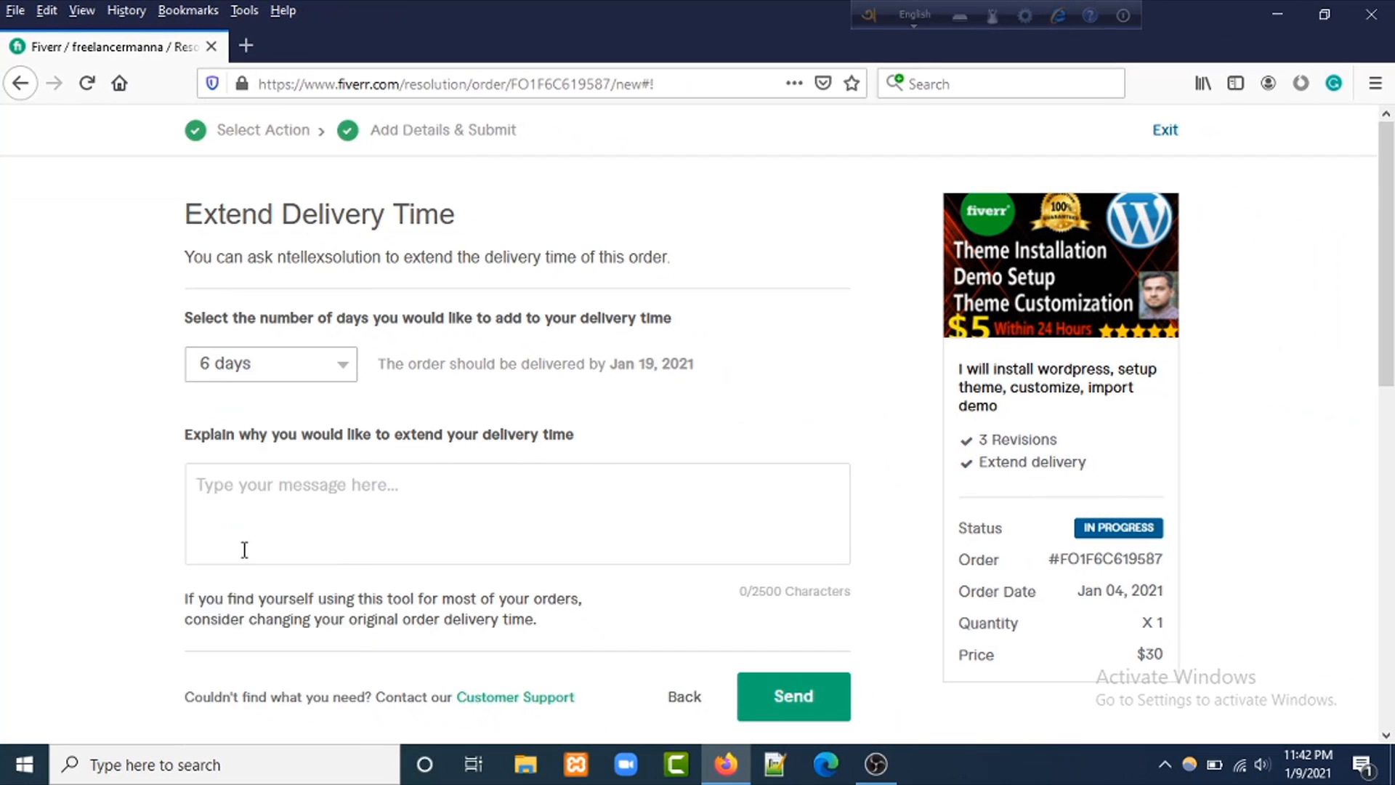
left_click(344, 367)
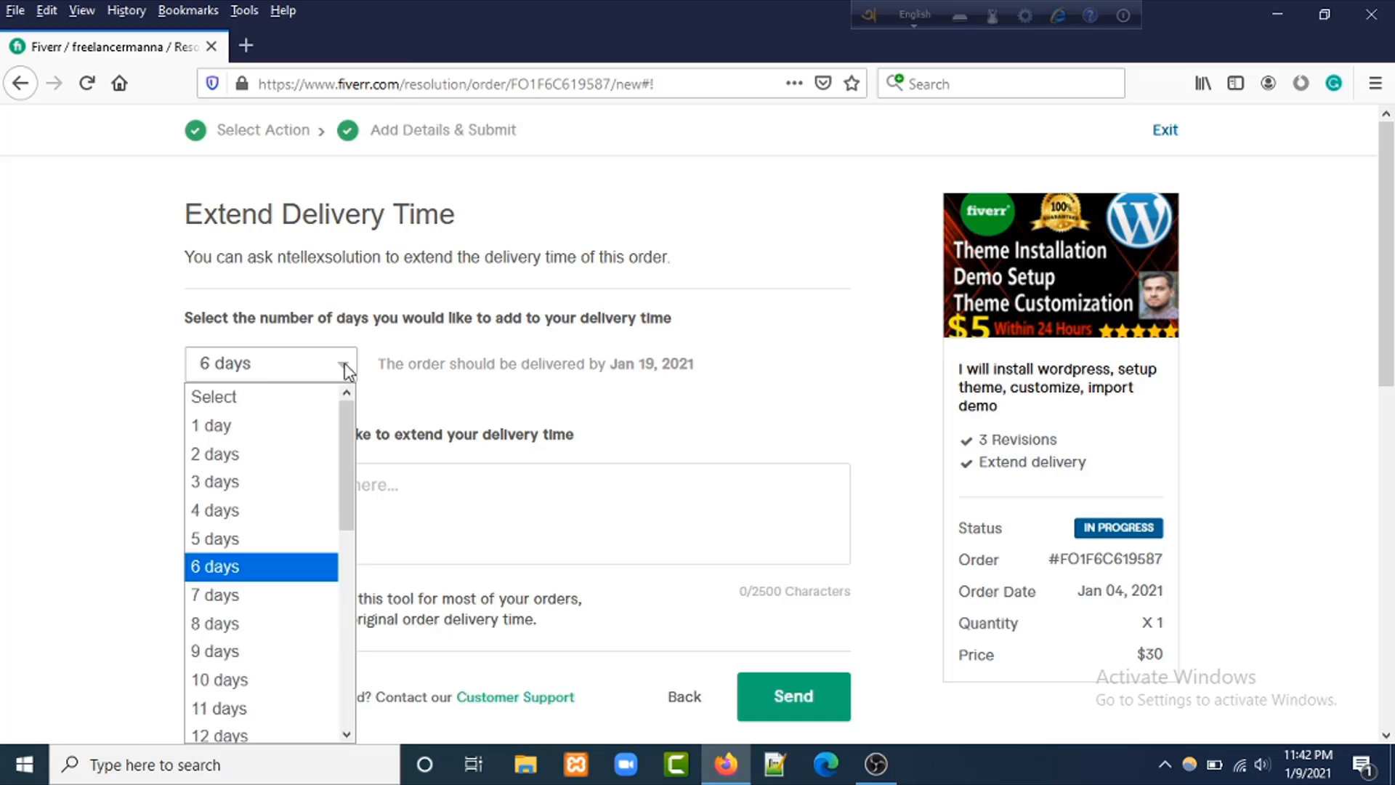
left_click(240, 433)
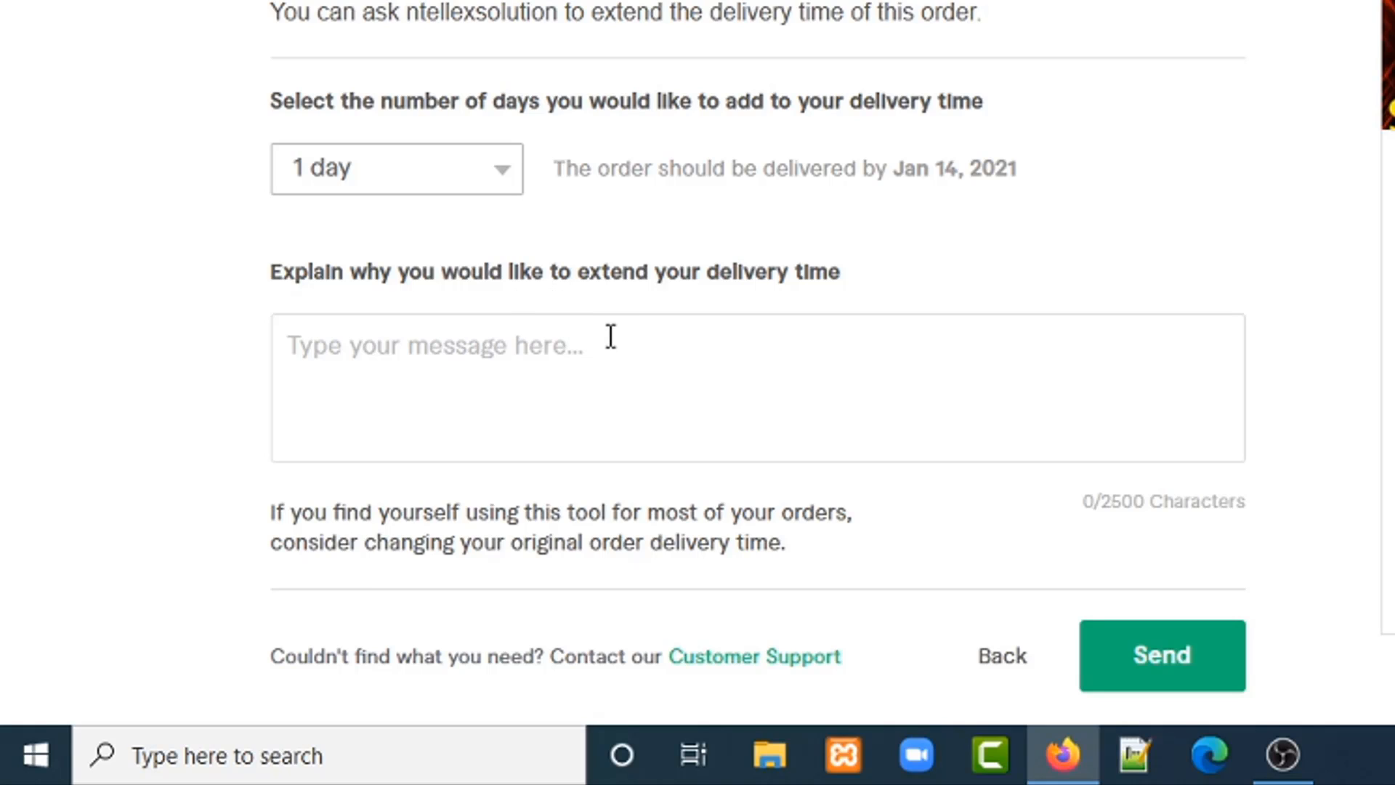
- Activate the empty explanation field for the delivery extension and review the rest of the form without sending the request
left_click(560, 334)
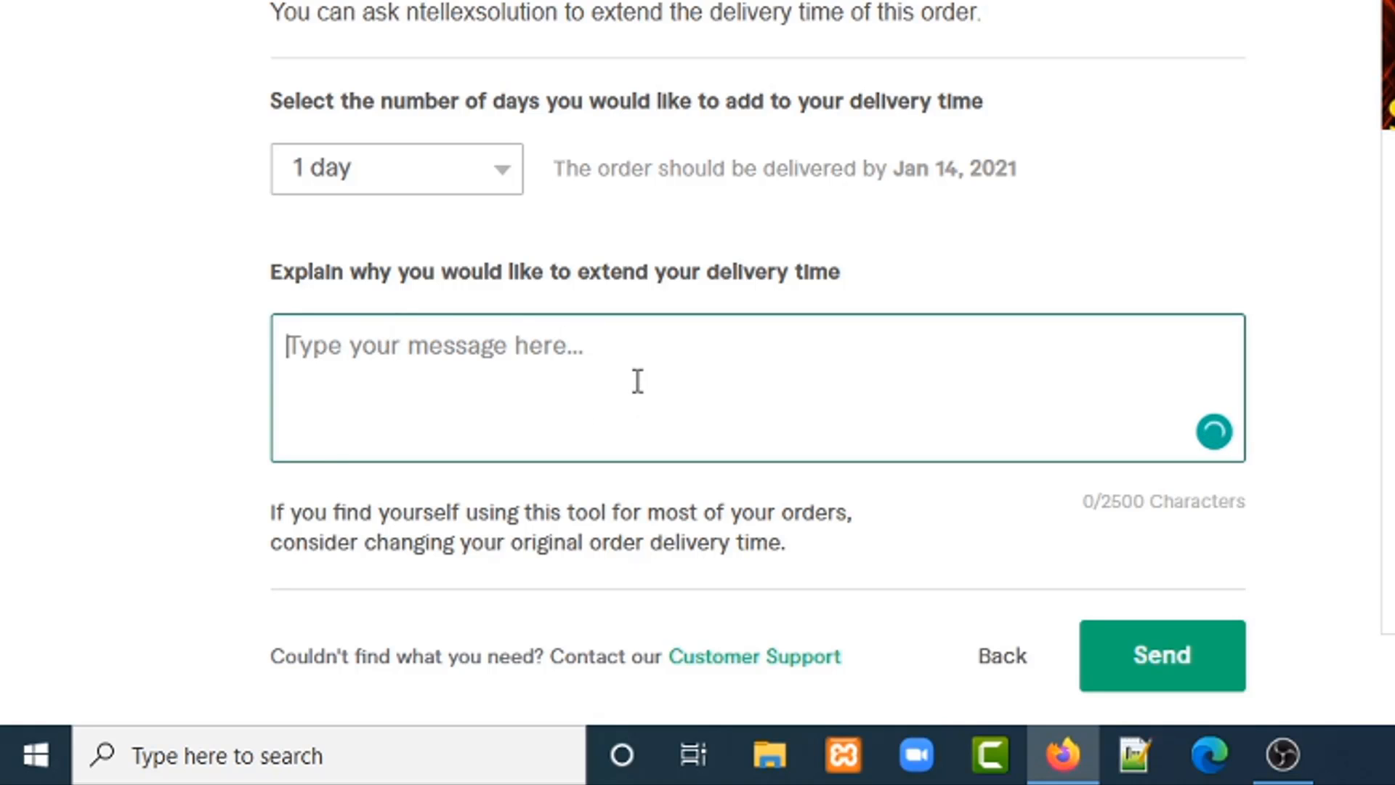
scroll(637, 381, "down", 4)
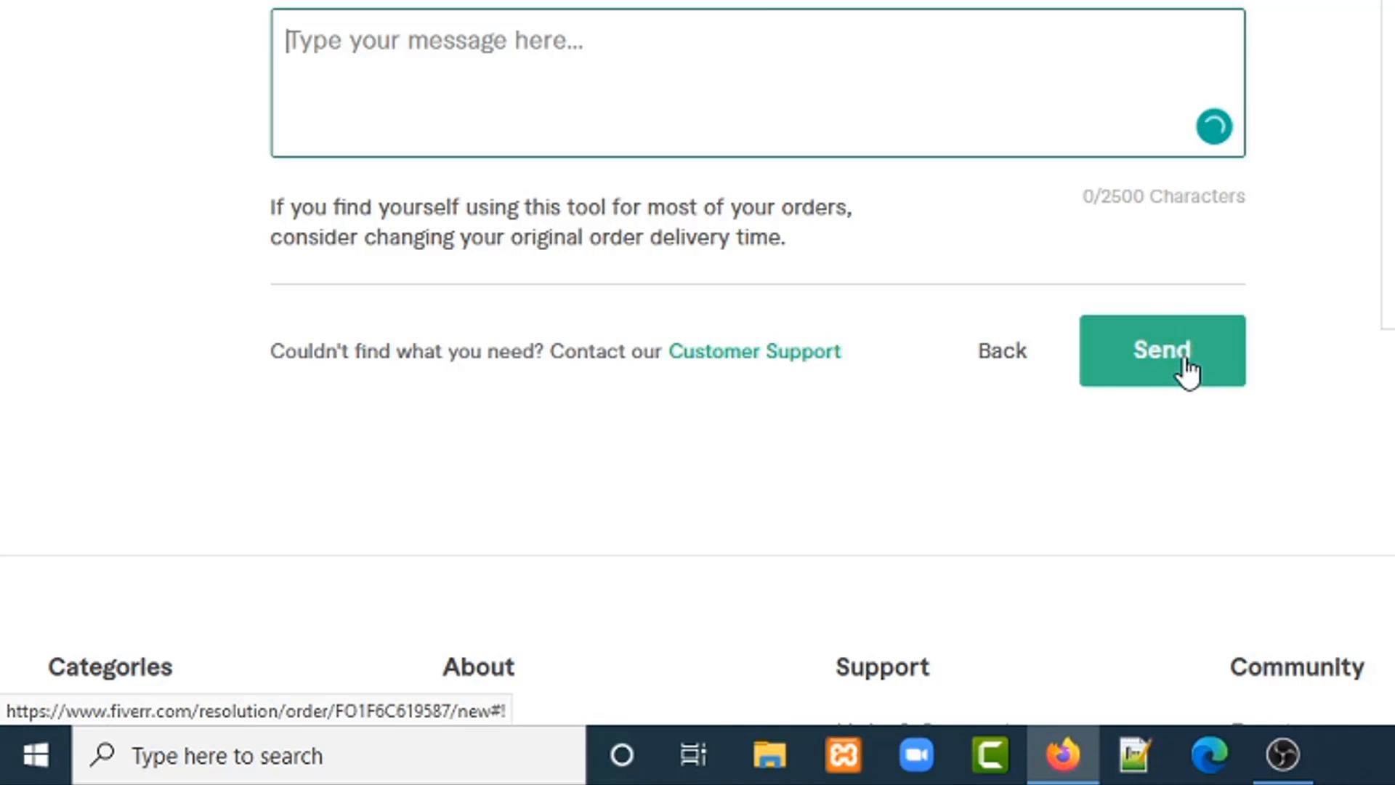
scroll(843, 319, "up", 4)
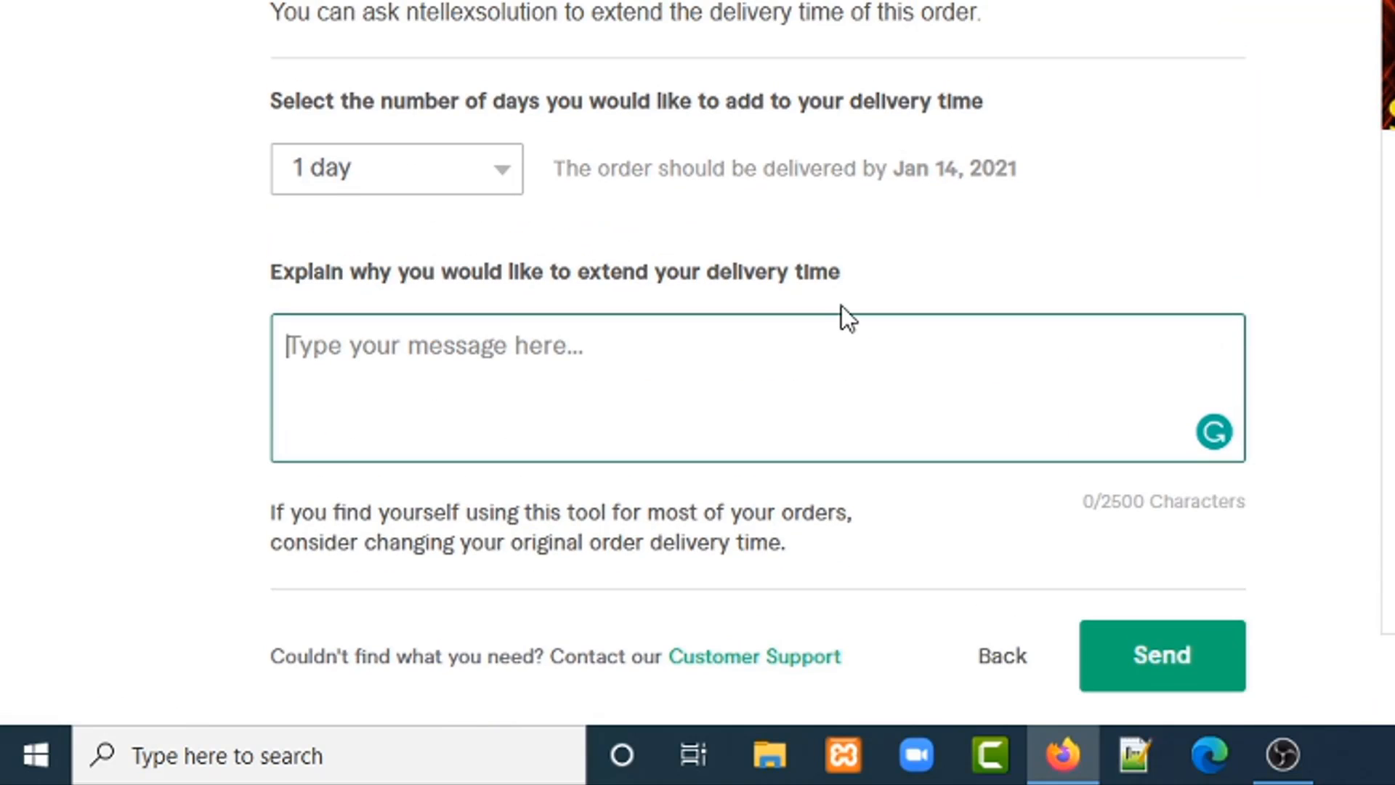